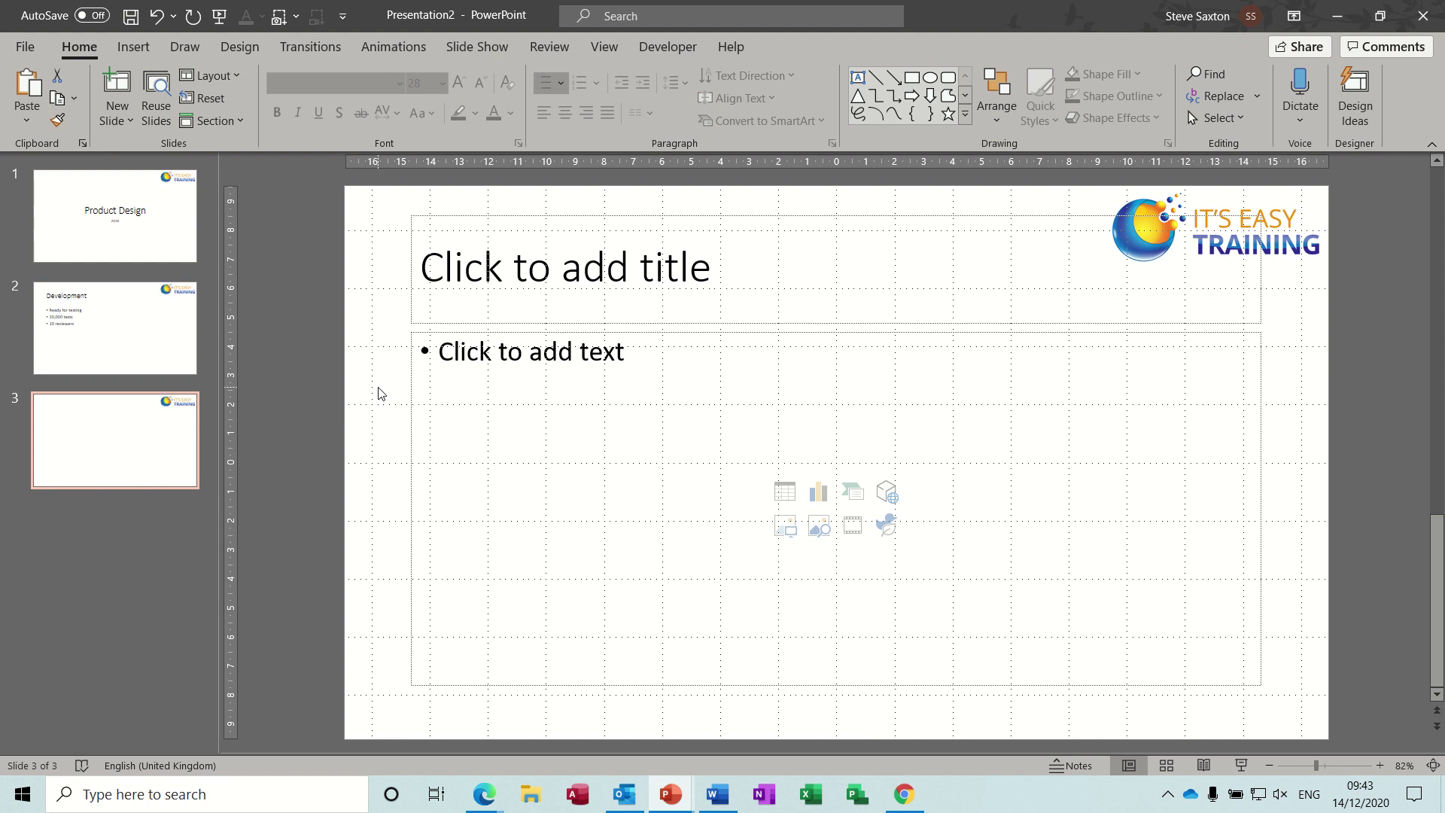
# - Look over the Product Design and Development slides, then return to the blank third slide
pyautogui.click(164, 222)
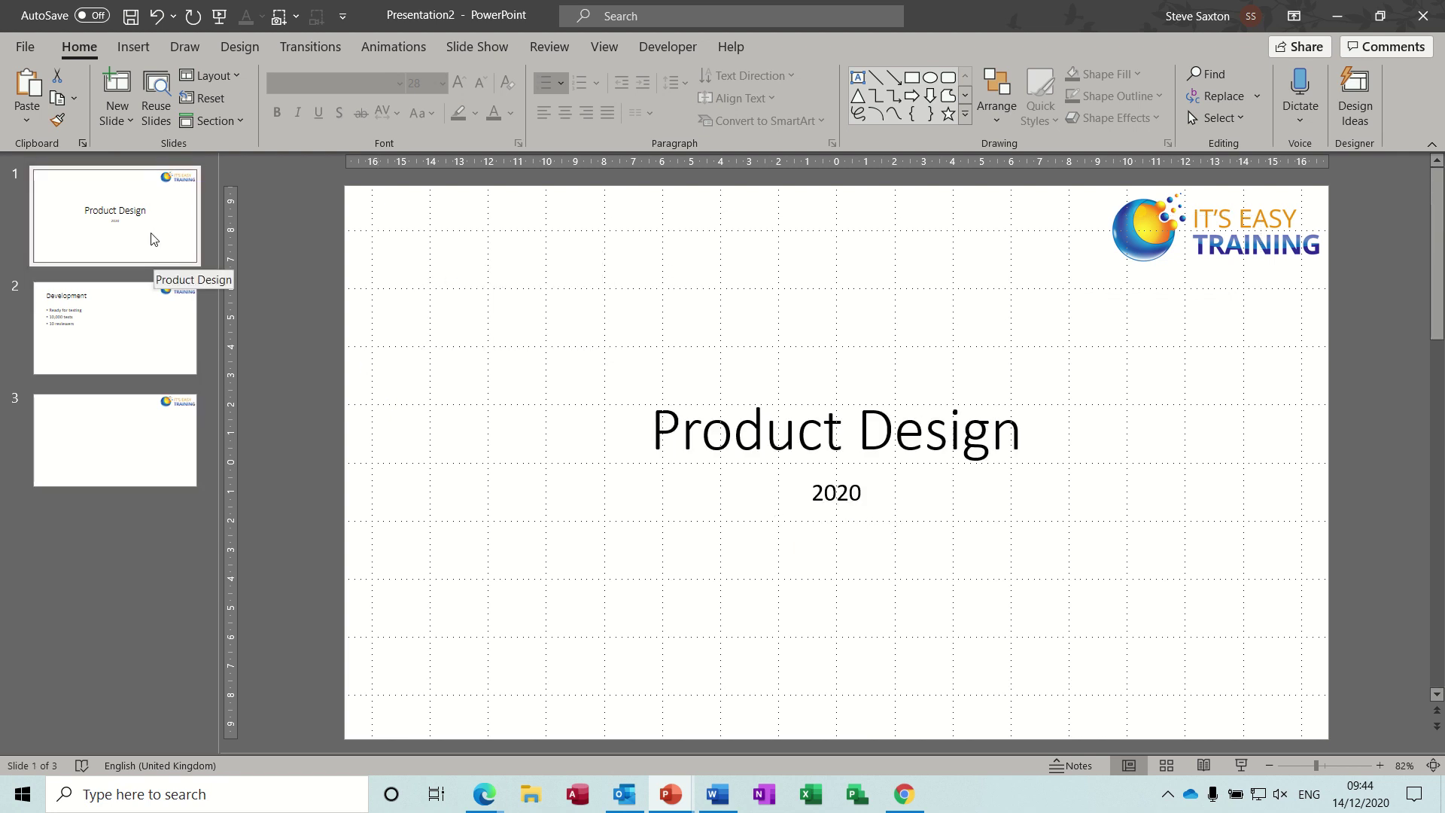
pyautogui.click(126, 327)
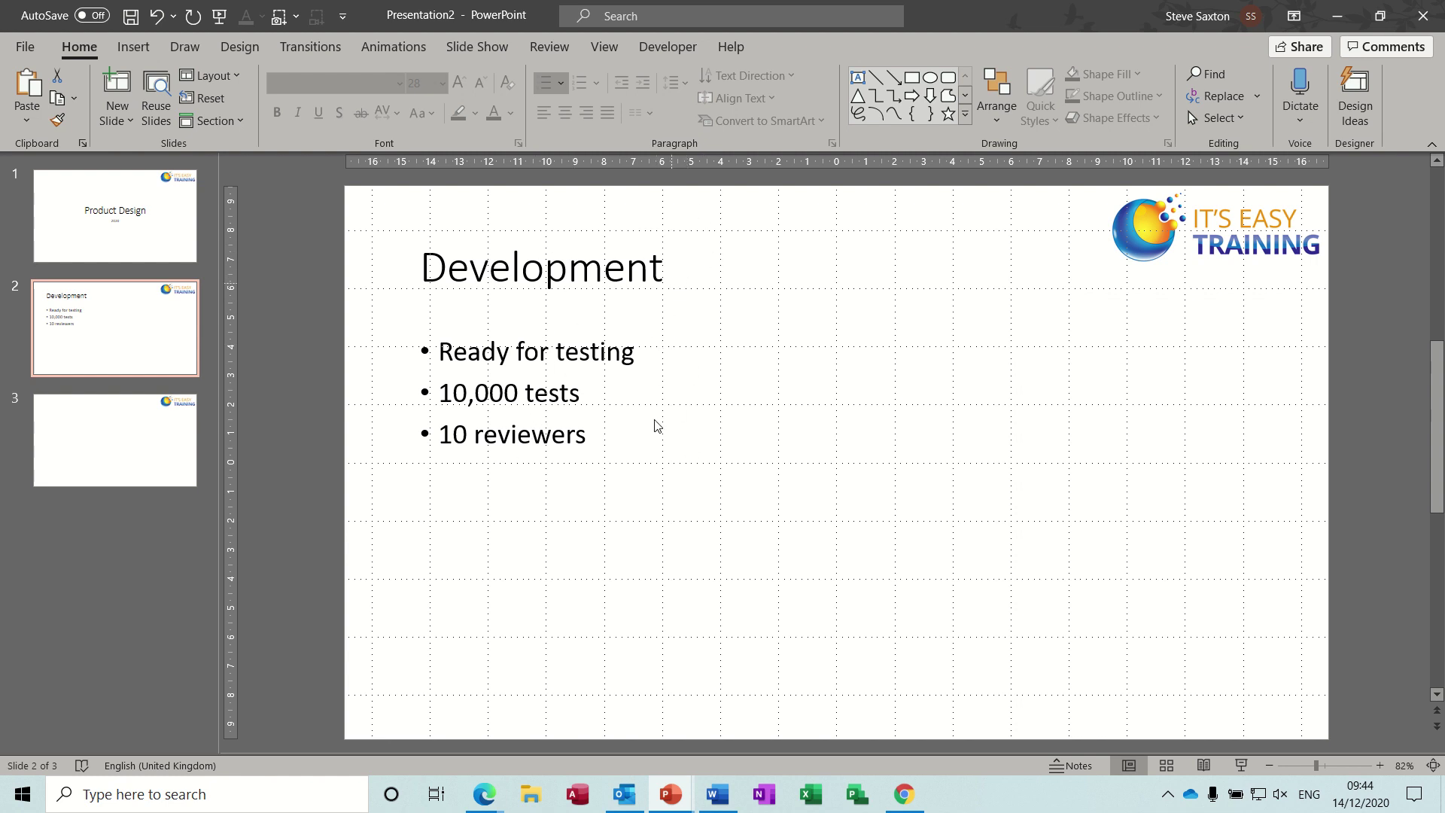
pyautogui.click(140, 444)
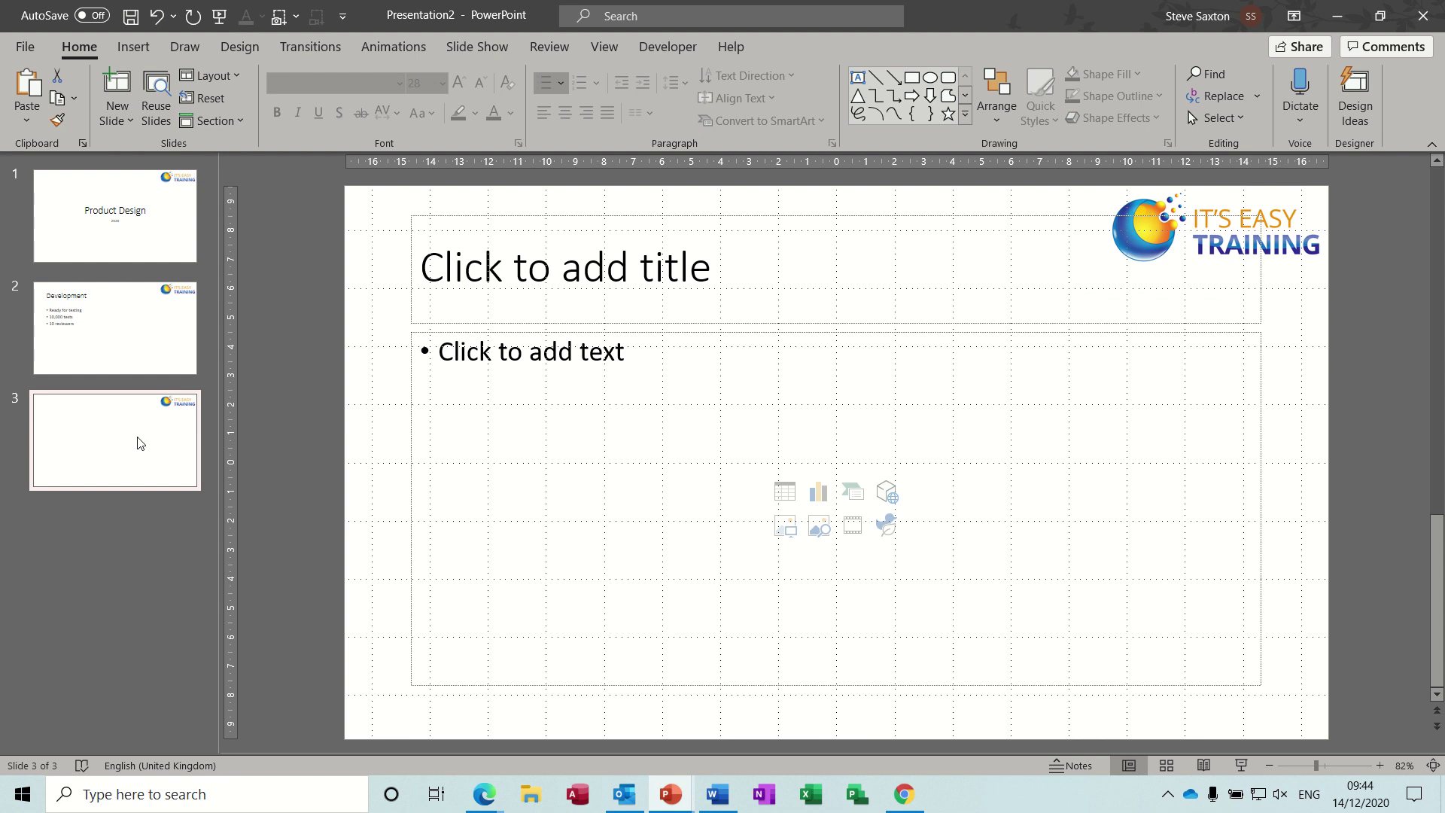
# - Create a new form from PowerPoint's Microsoft Forms panel
pyautogui.click(139, 46)
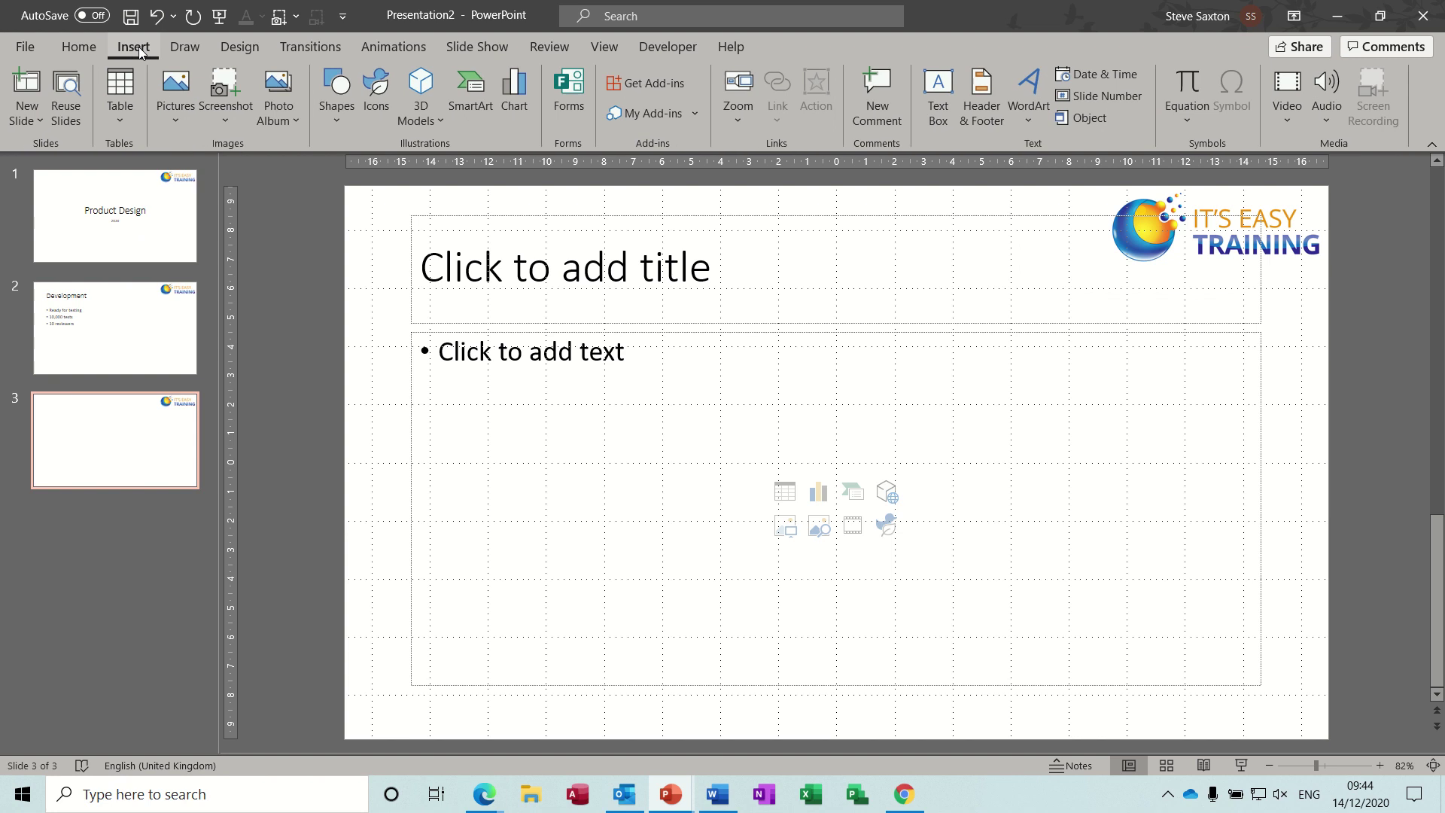
pyautogui.click(570, 89)
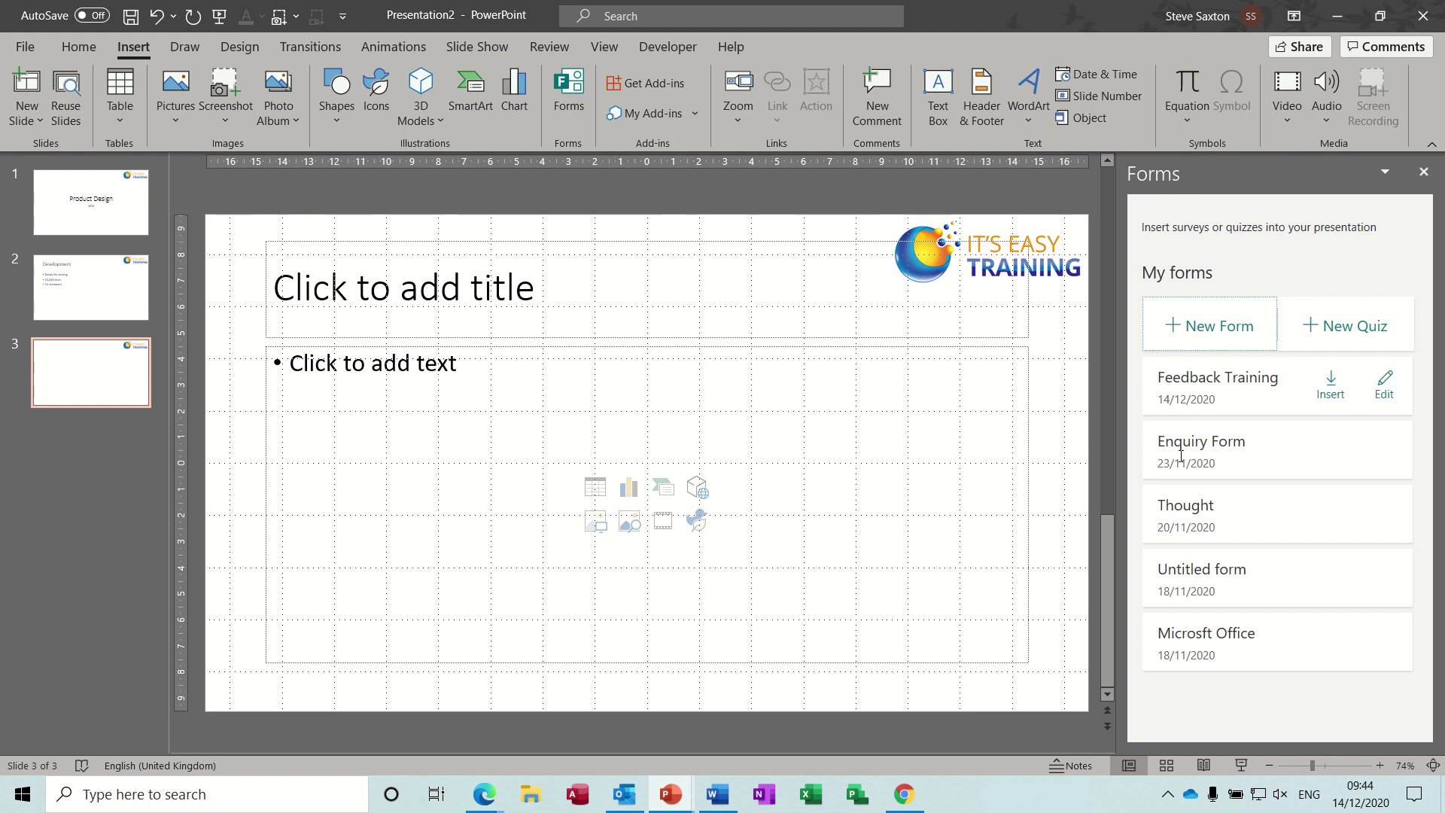
pyautogui.moveTo(1196, 651)
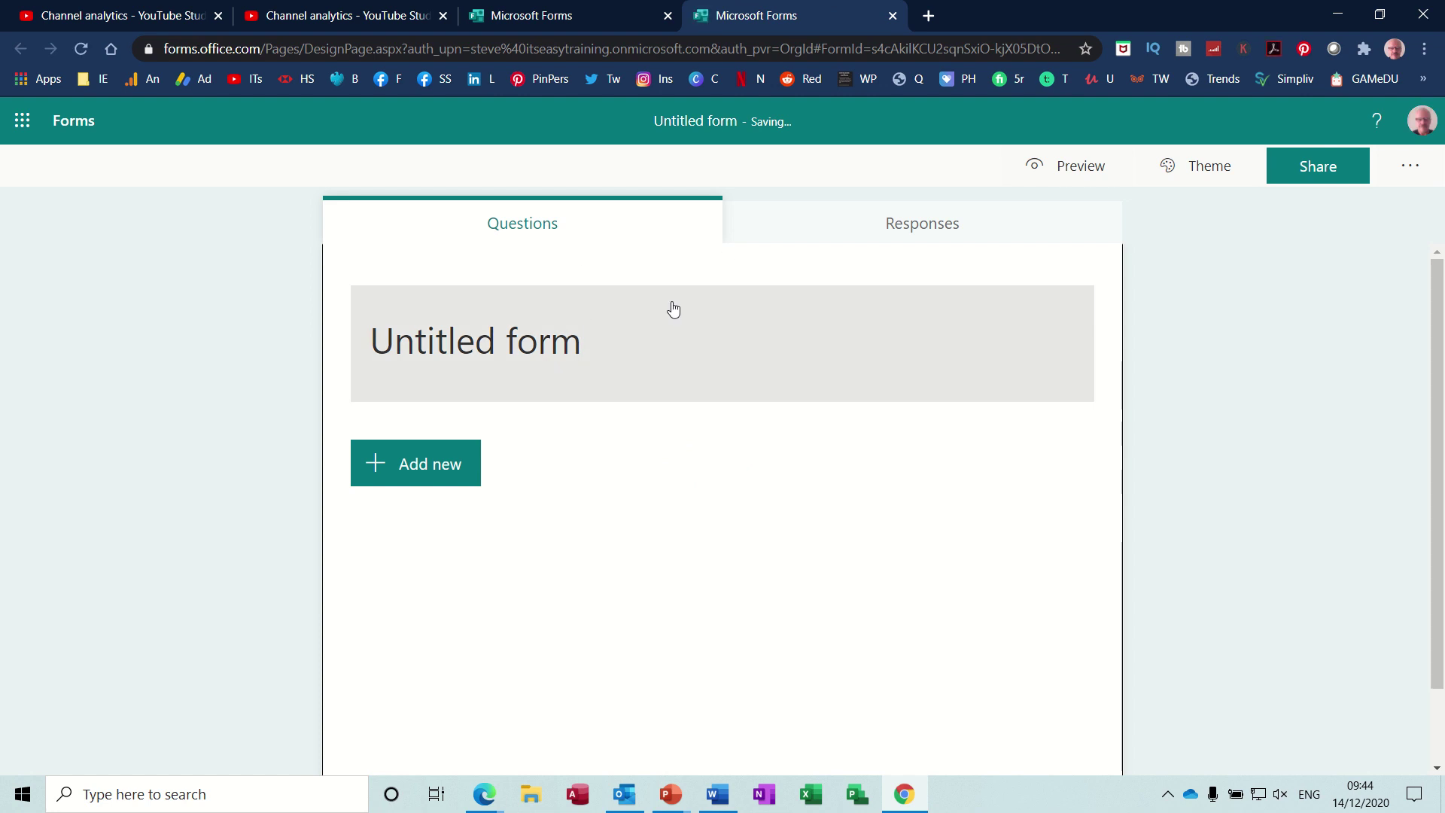
# - Title the form 'Feedback' and add a choice question 'Does the presentation work'
pyautogui.click(491, 341)
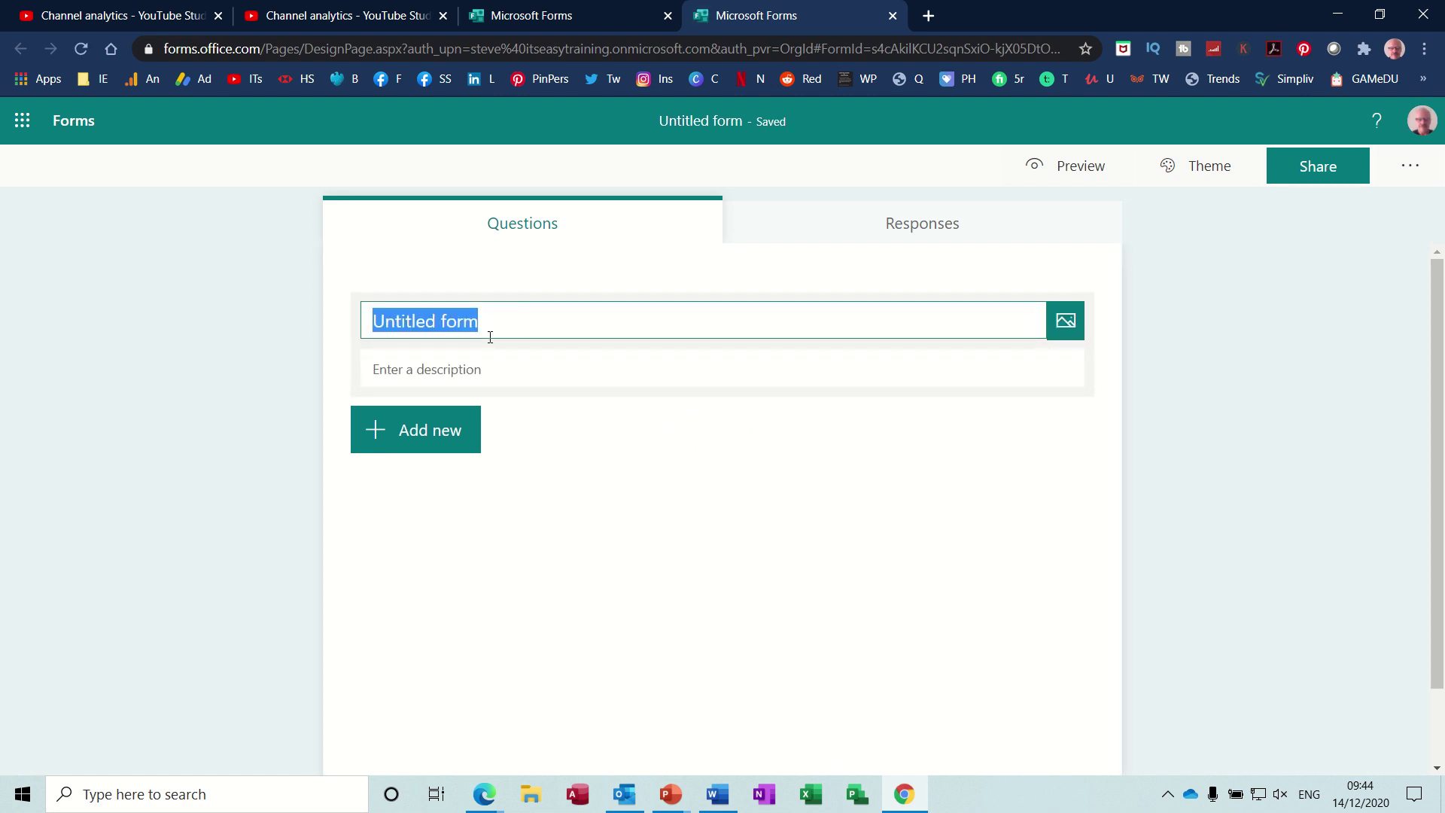
pyautogui.write('F')
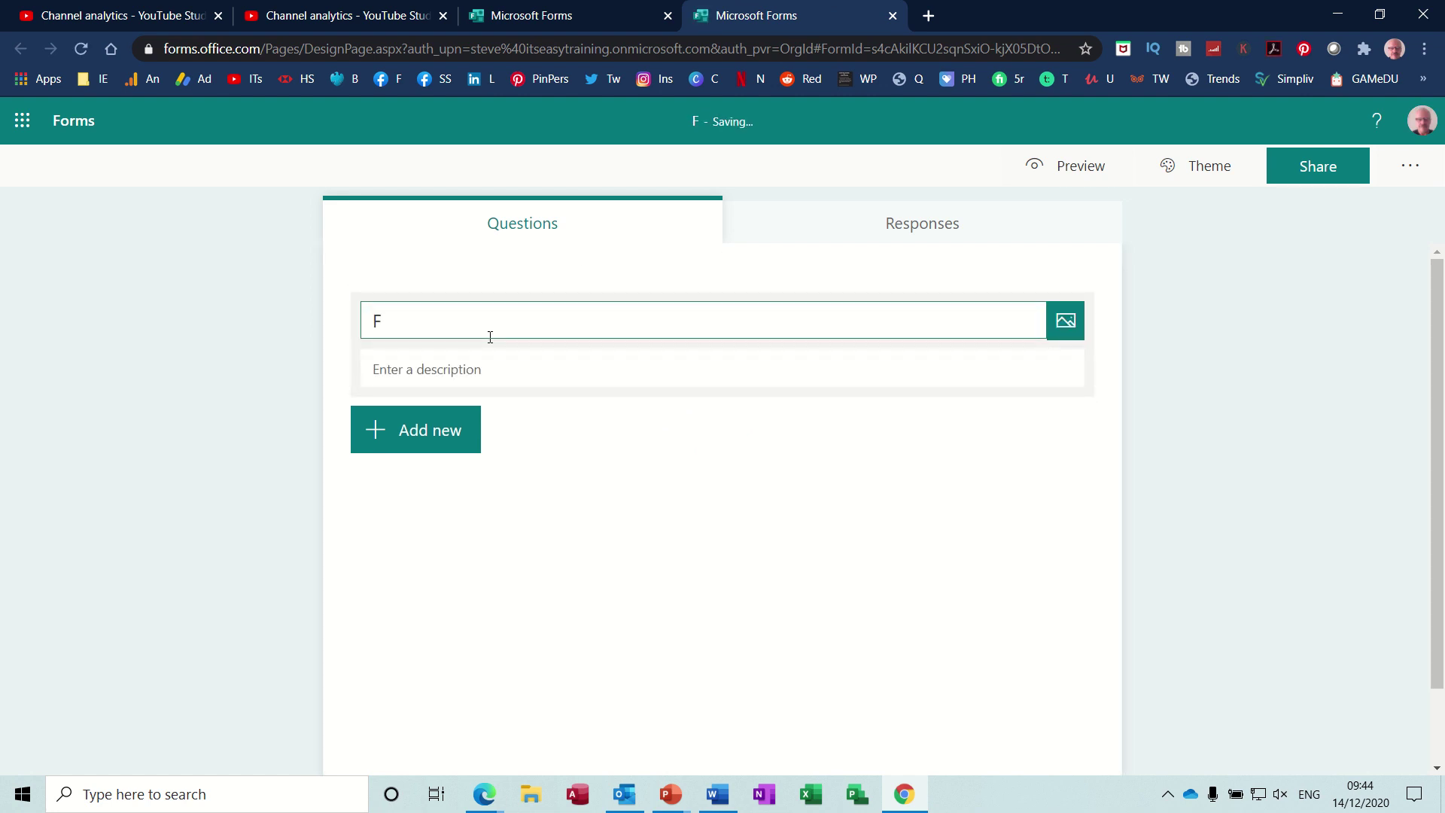
pyautogui.write('eedback')
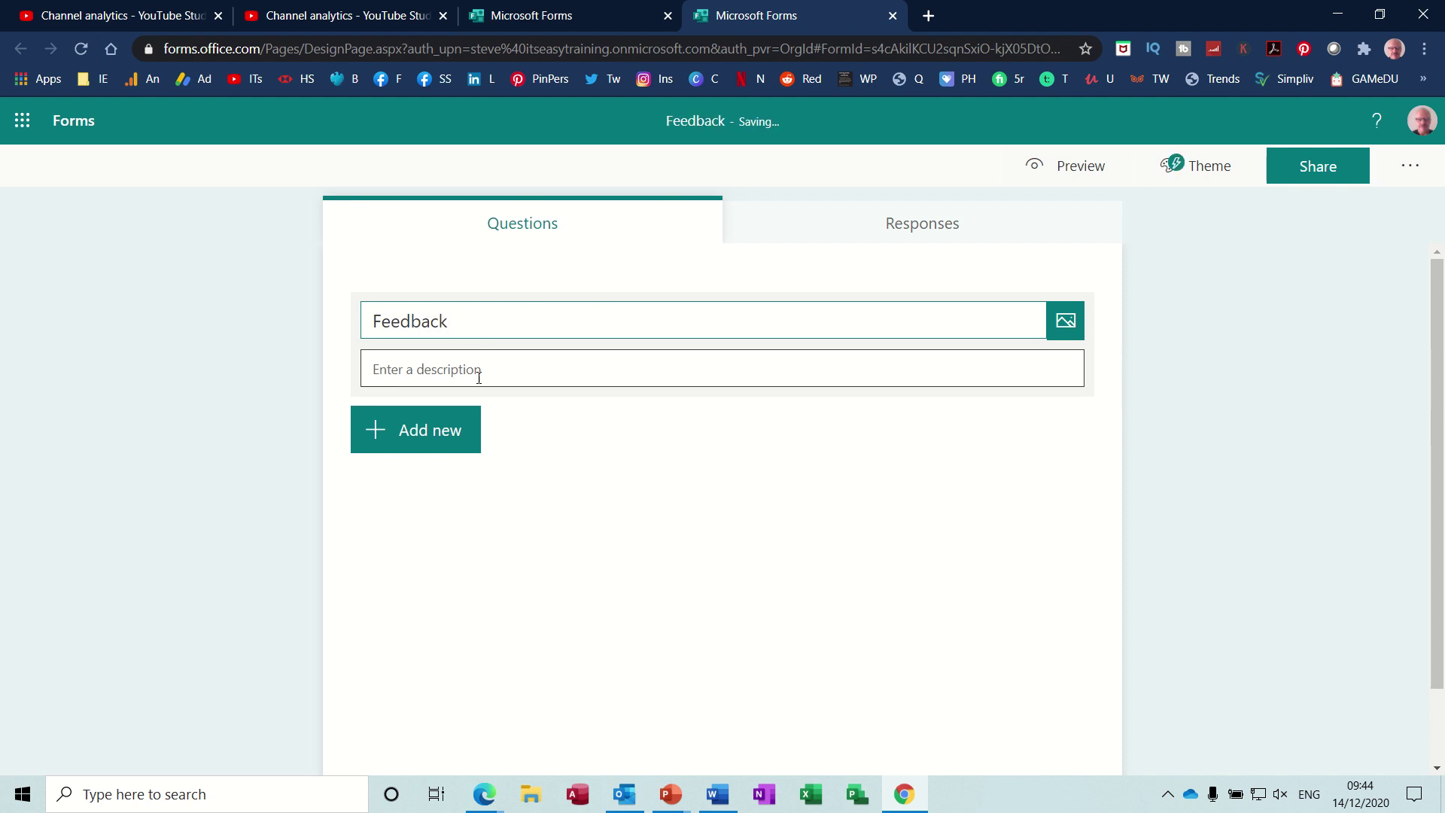
pyautogui.click(432, 439)
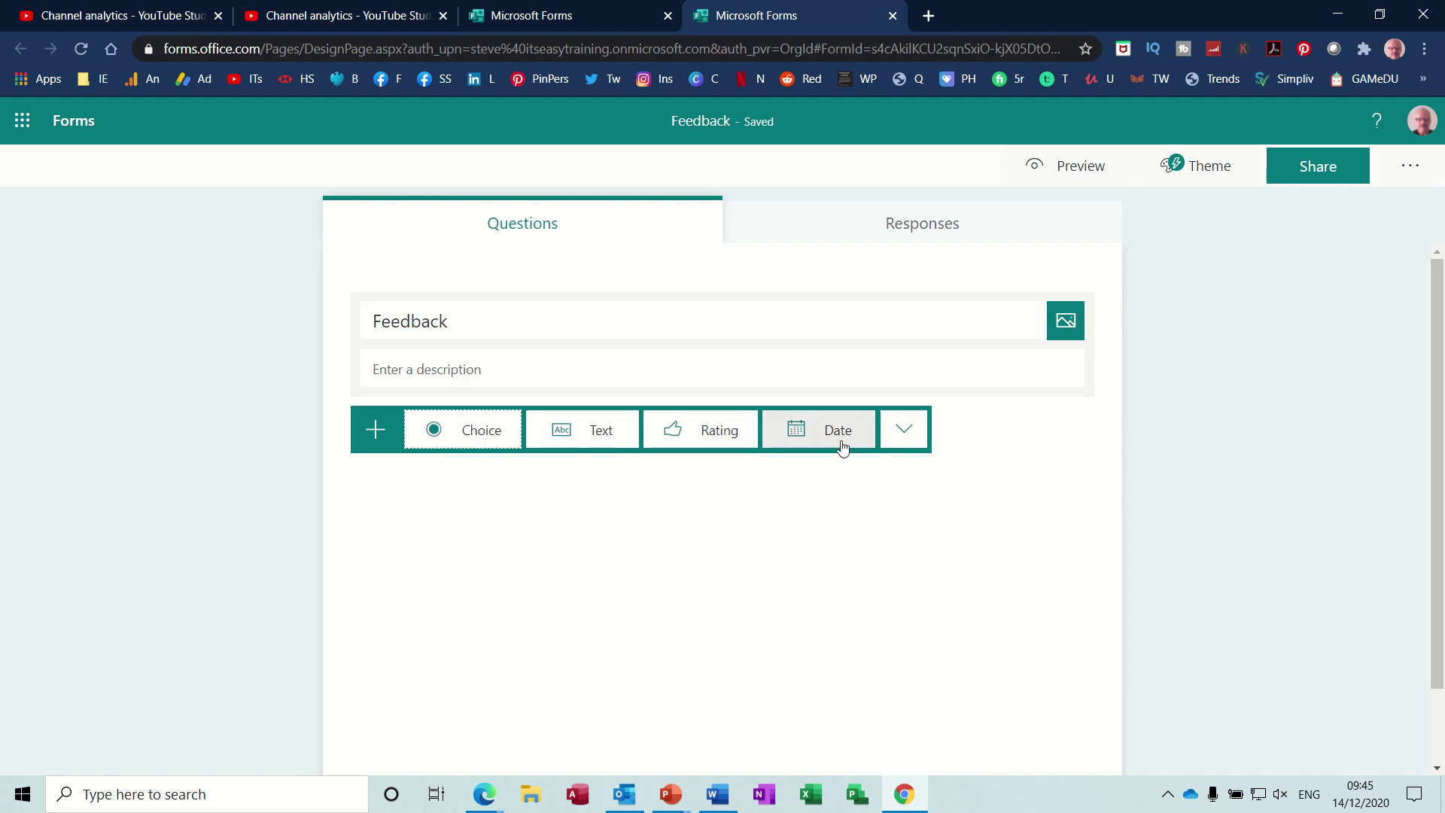
pyautogui.click(483, 430)
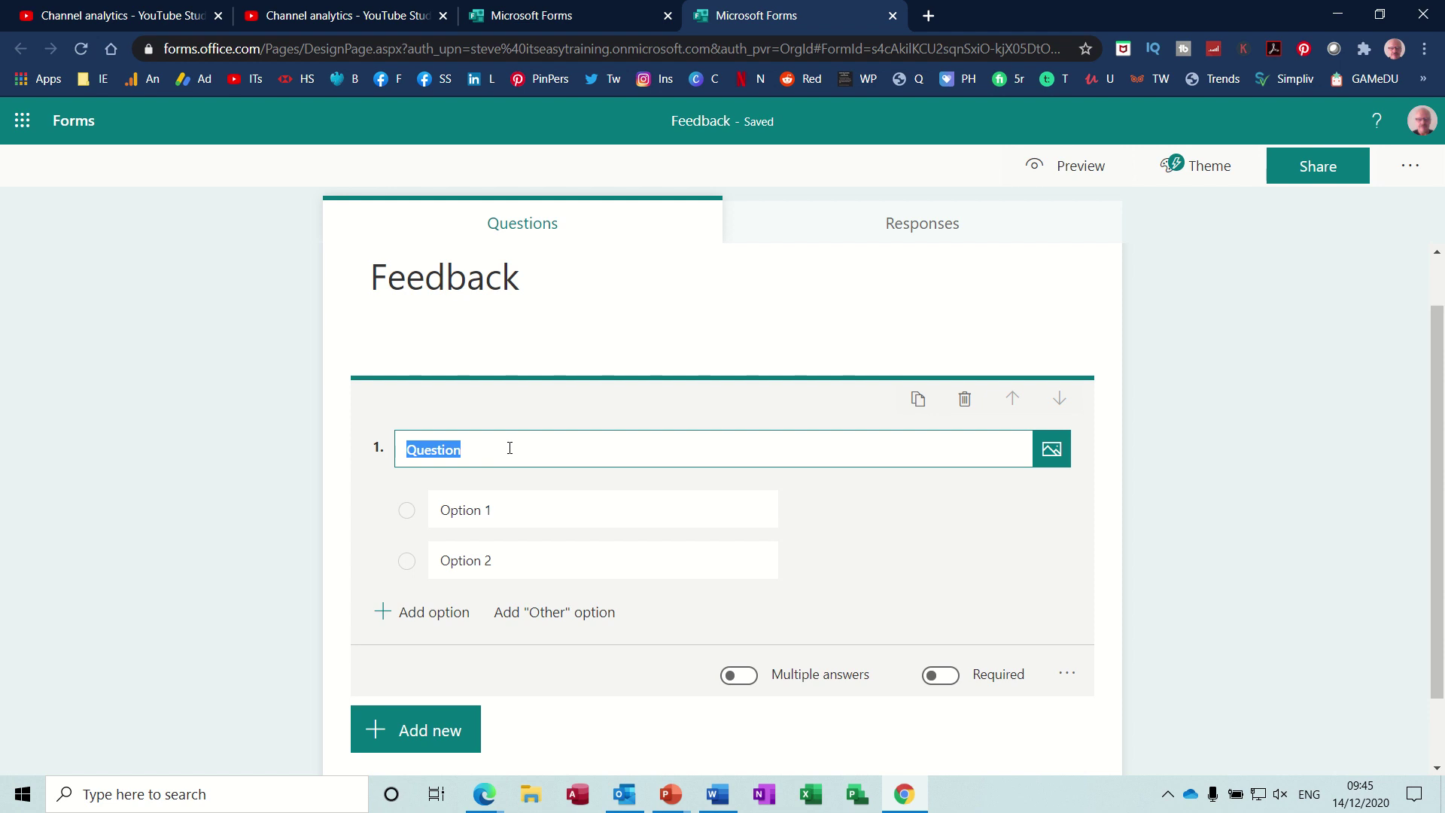
pyautogui.write('Does the pres')
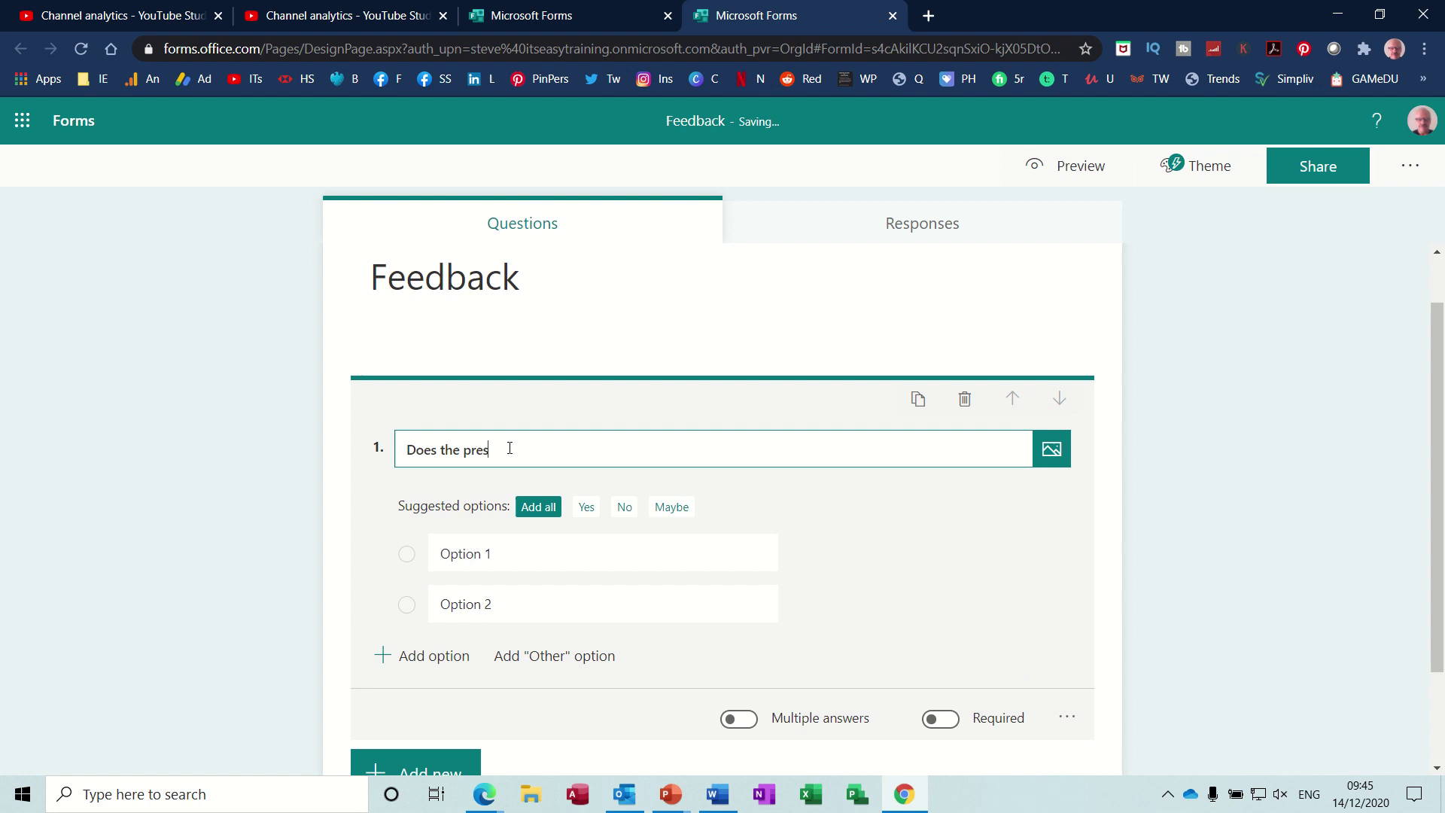
pyautogui.write('entation work')
# - Set question 1's answers to Yes, No and Maybe
pyautogui.click(451, 553)
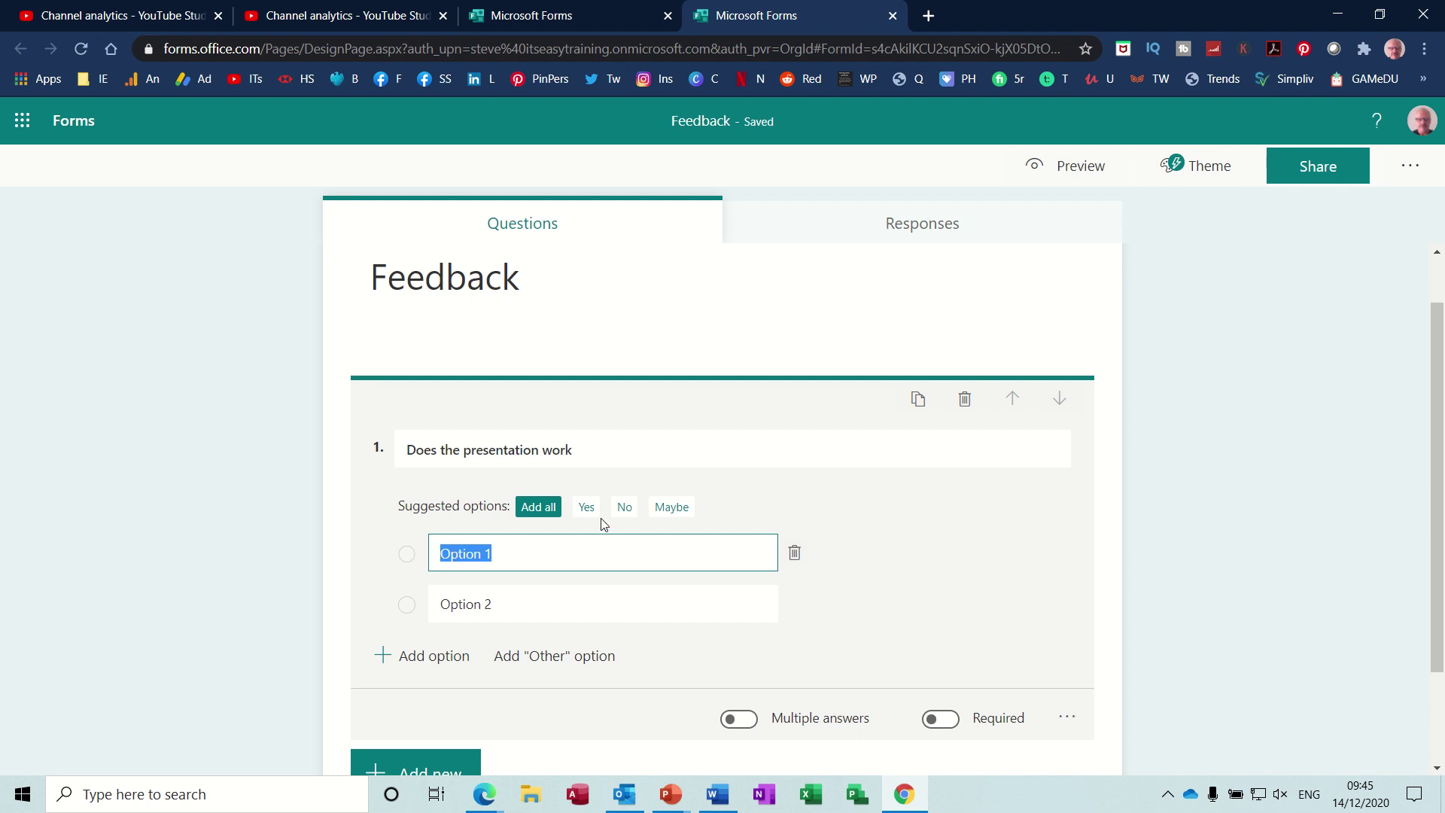
pyautogui.write('Yes')
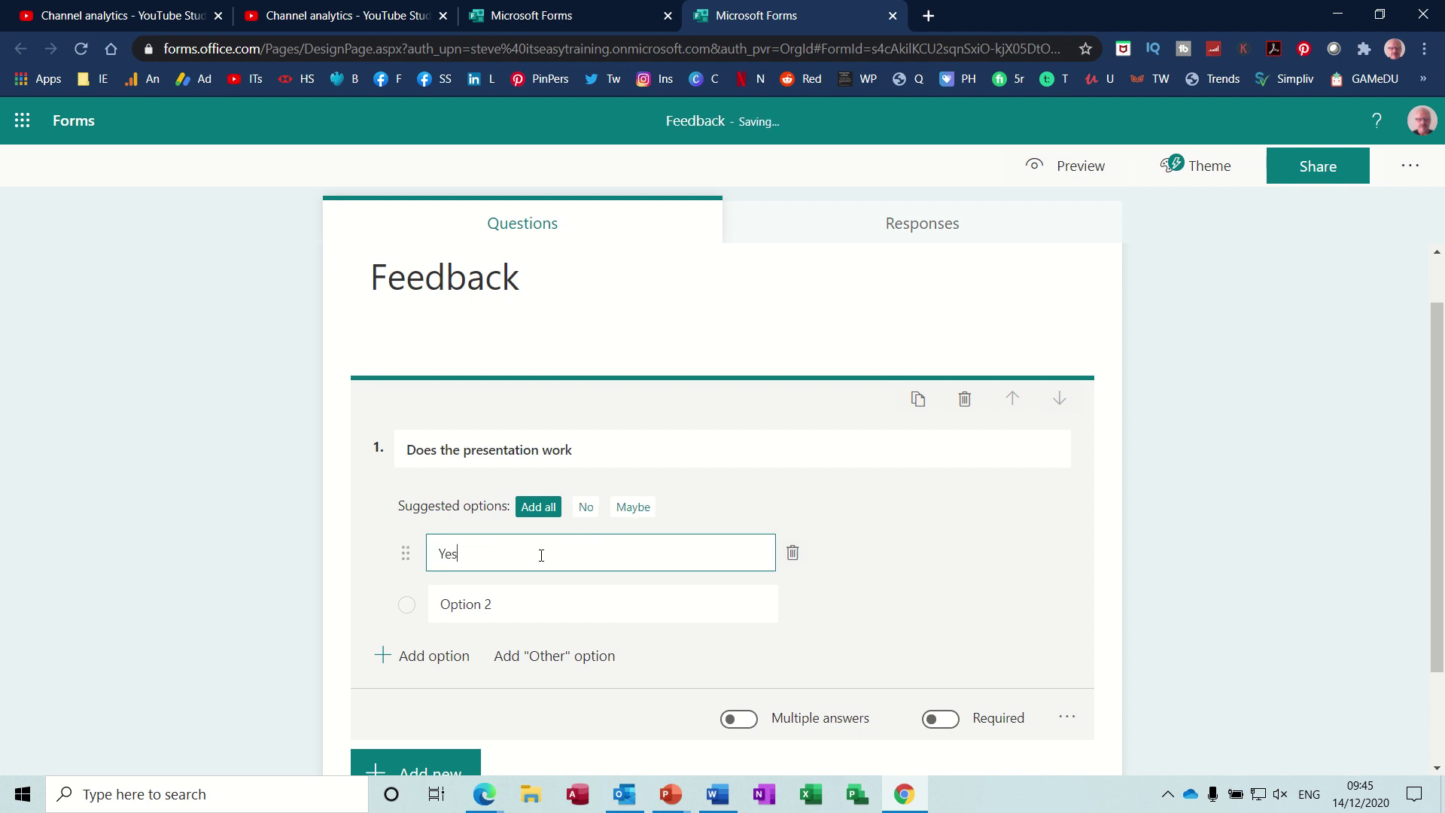
pyautogui.click(481, 601)
pyautogui.write('No')
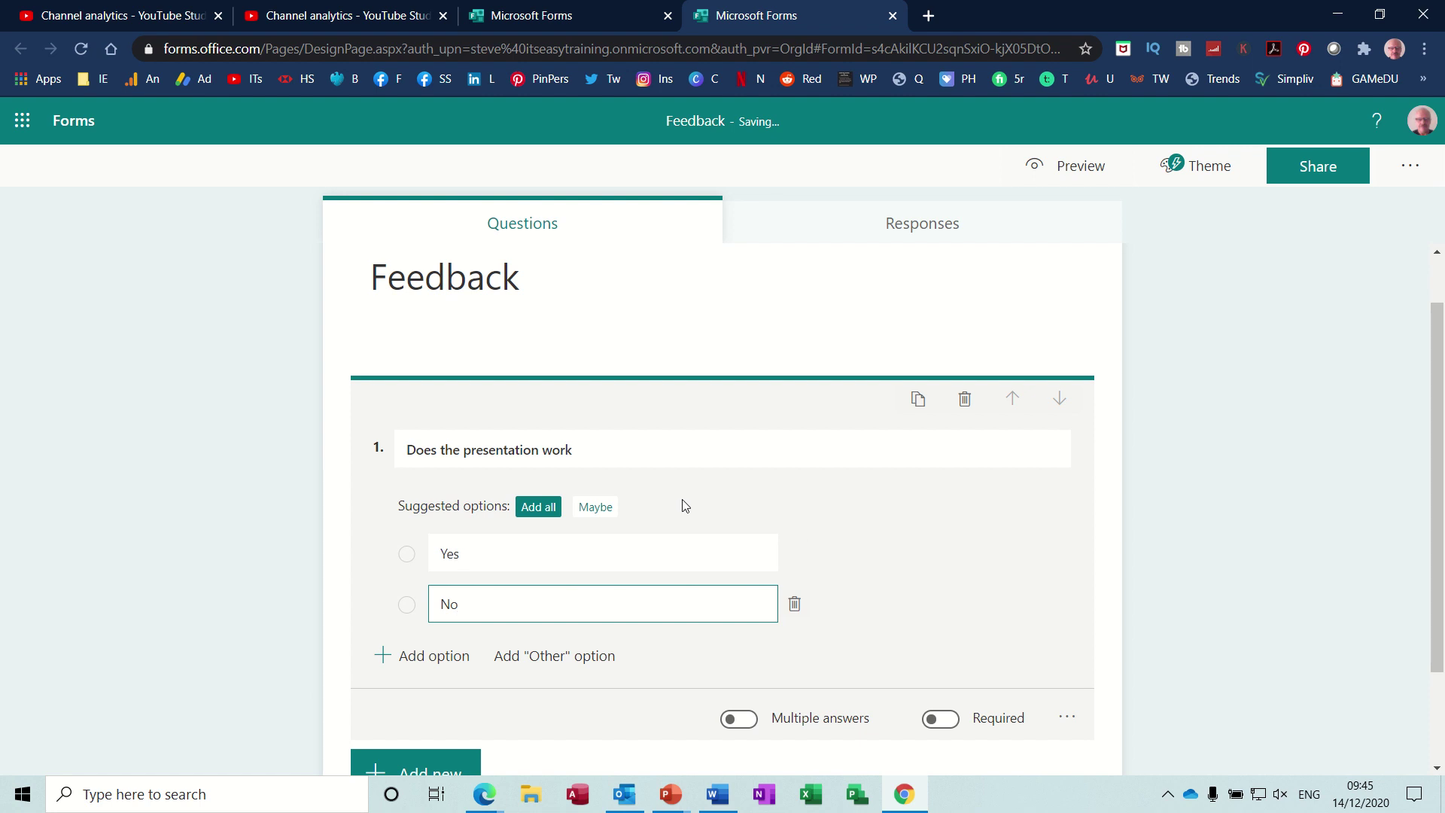
pyautogui.click(596, 508)
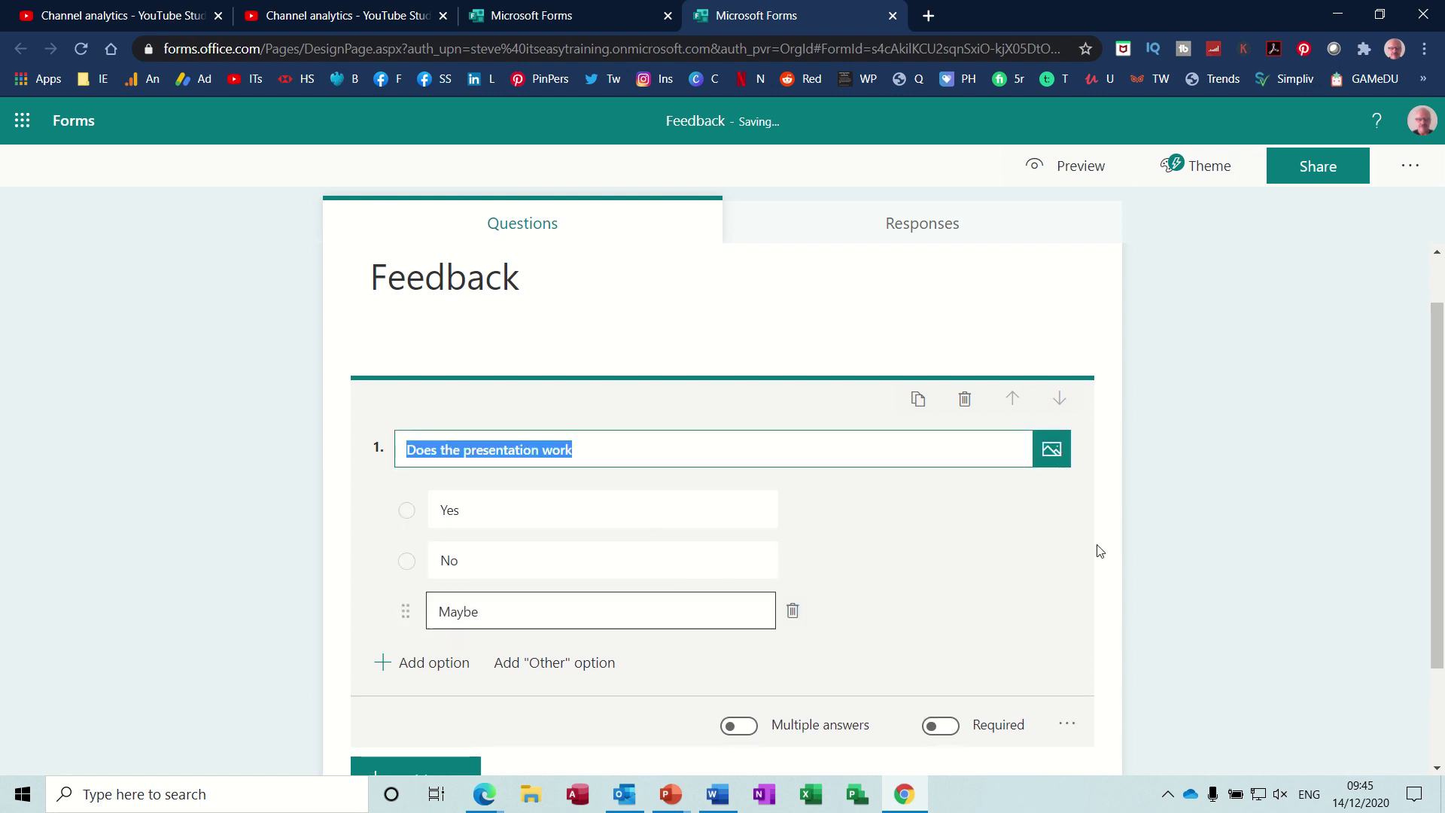
pyautogui.click(1442, 383)
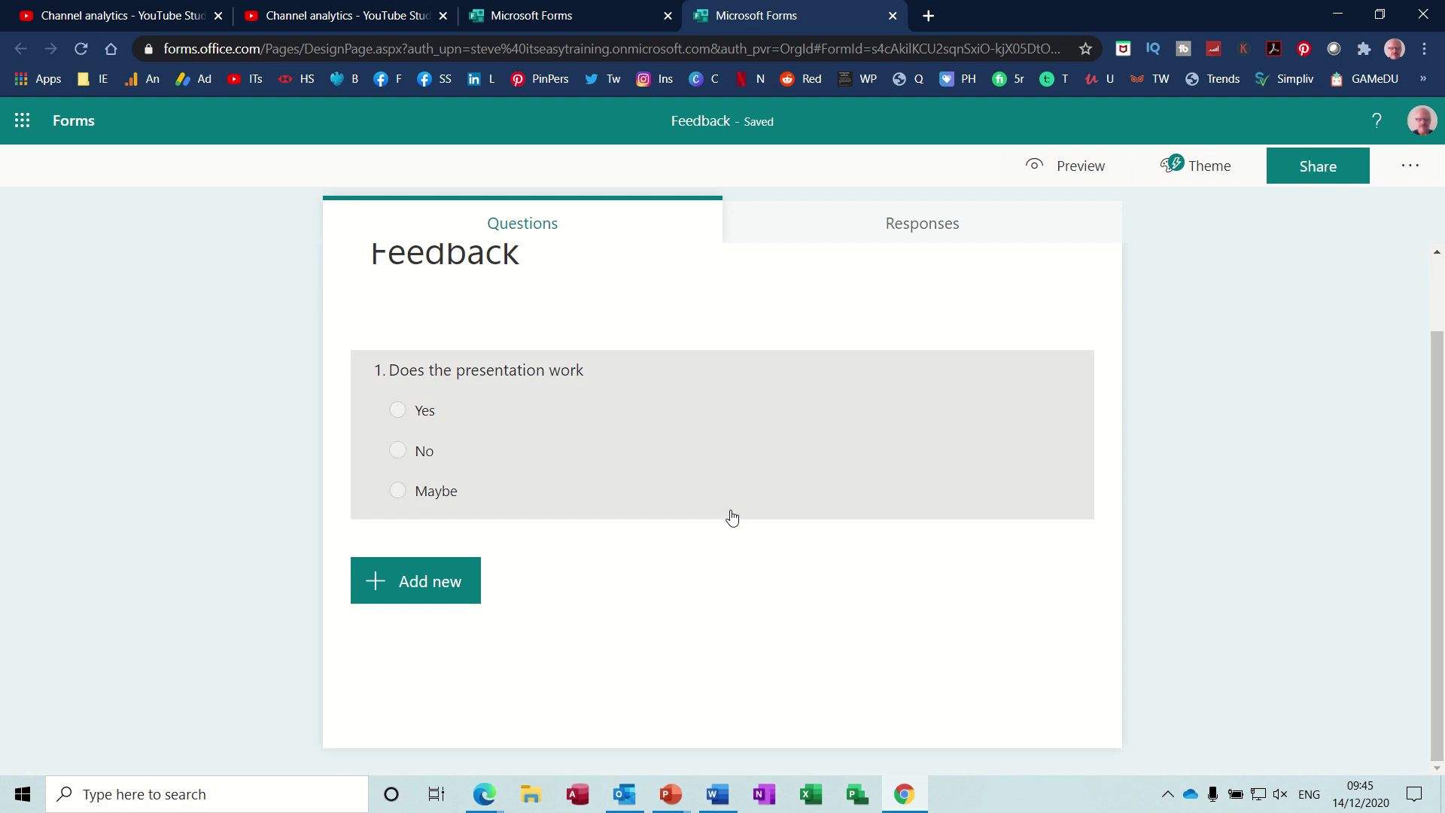
# - Add question 2 'Rate this presentation' as a star rating with 5 levels
pyautogui.click(451, 580)
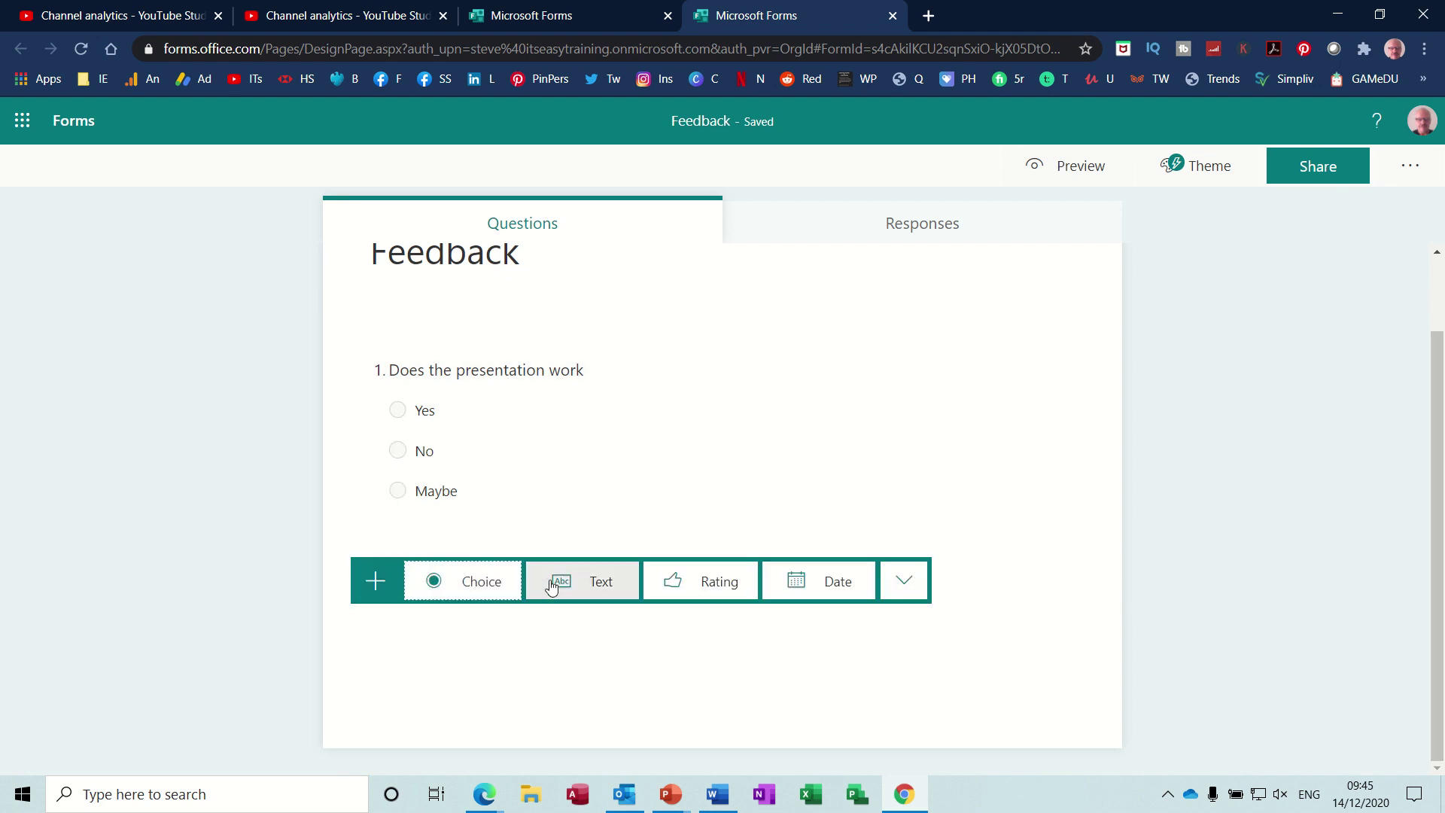
pyautogui.click(711, 583)
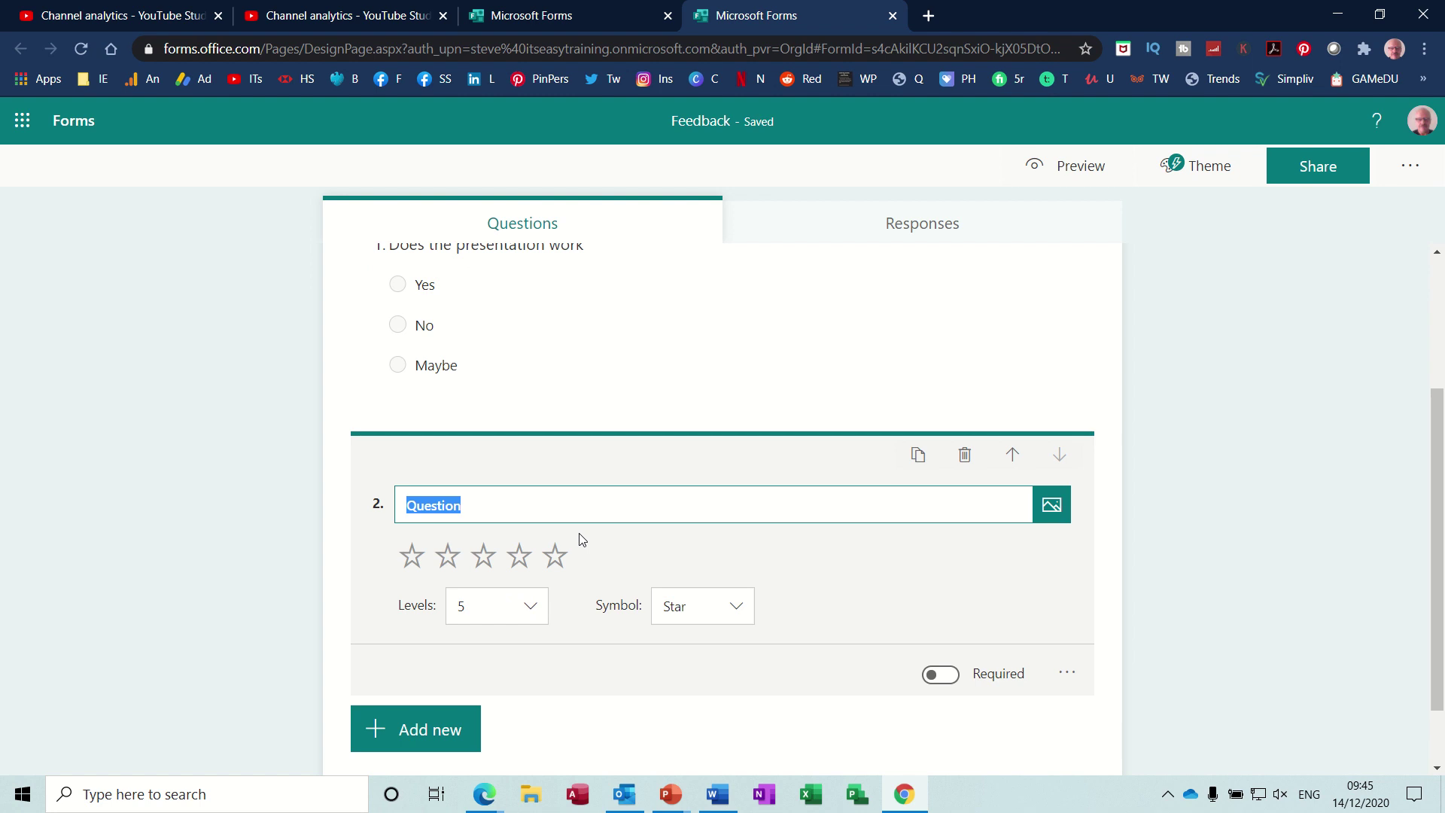
pyautogui.write('Rate this pres')
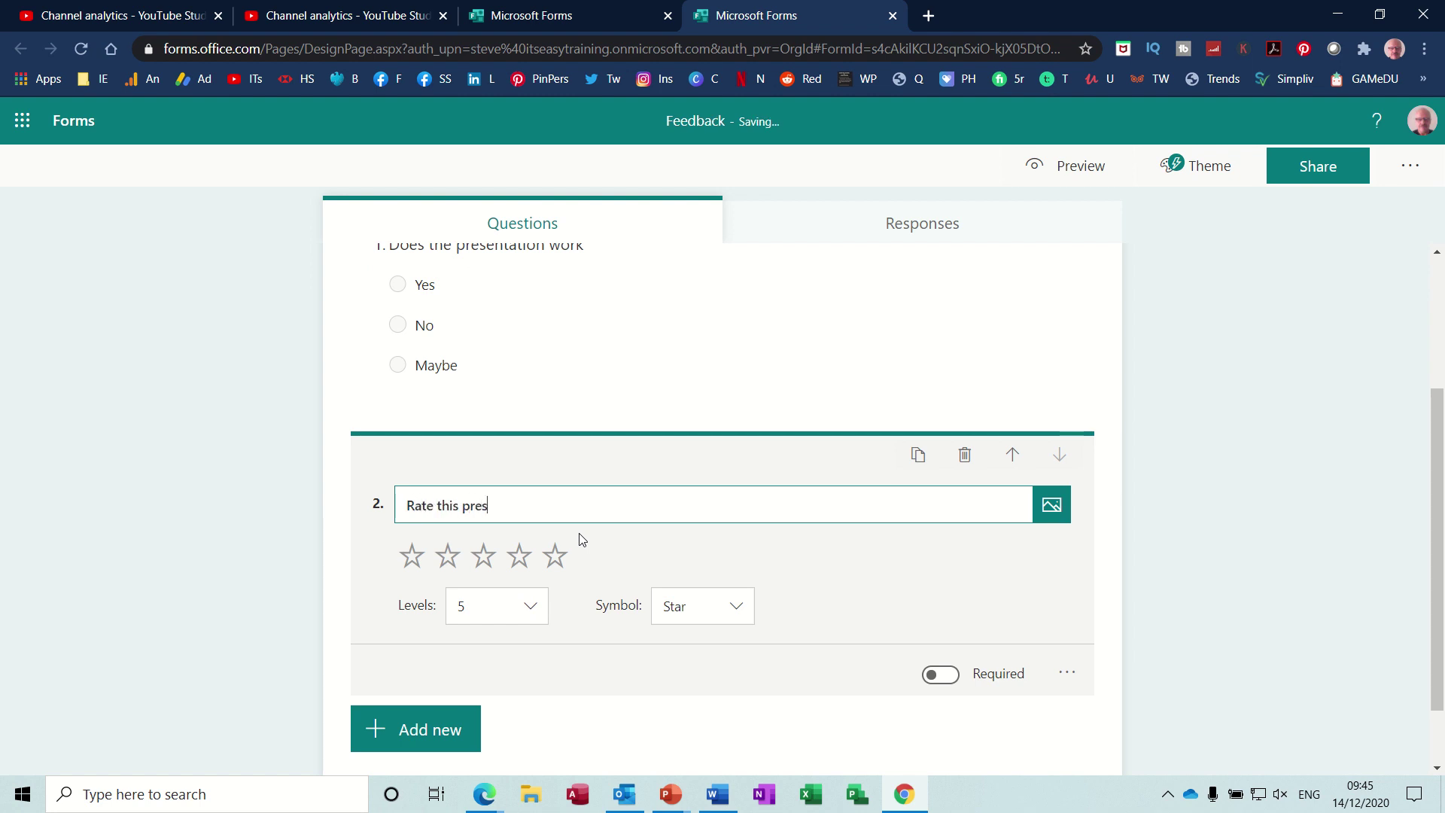
pyautogui.write('entation')
pyautogui.click(737, 614)
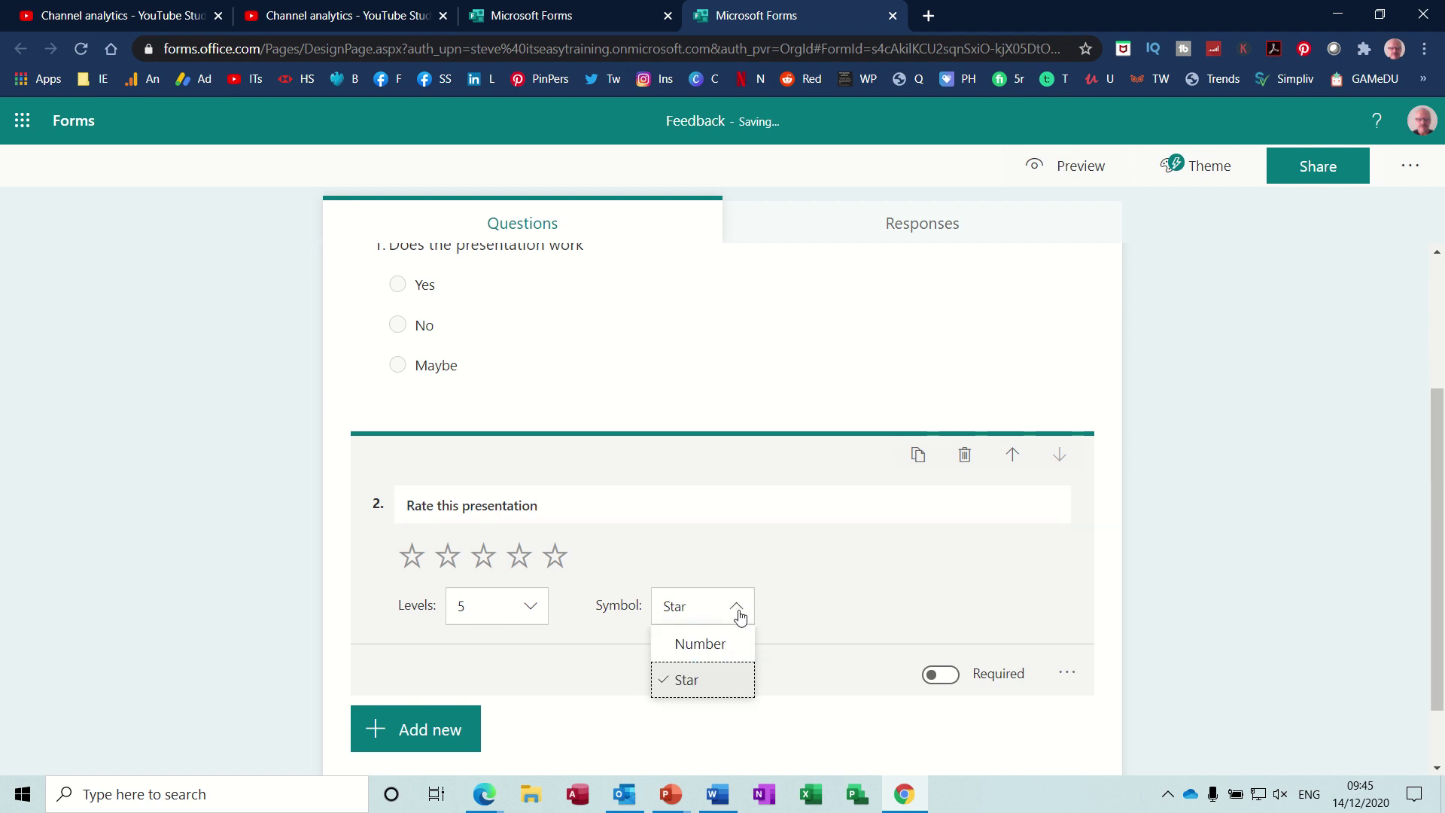
pyautogui.click(737, 614)
pyautogui.click(531, 611)
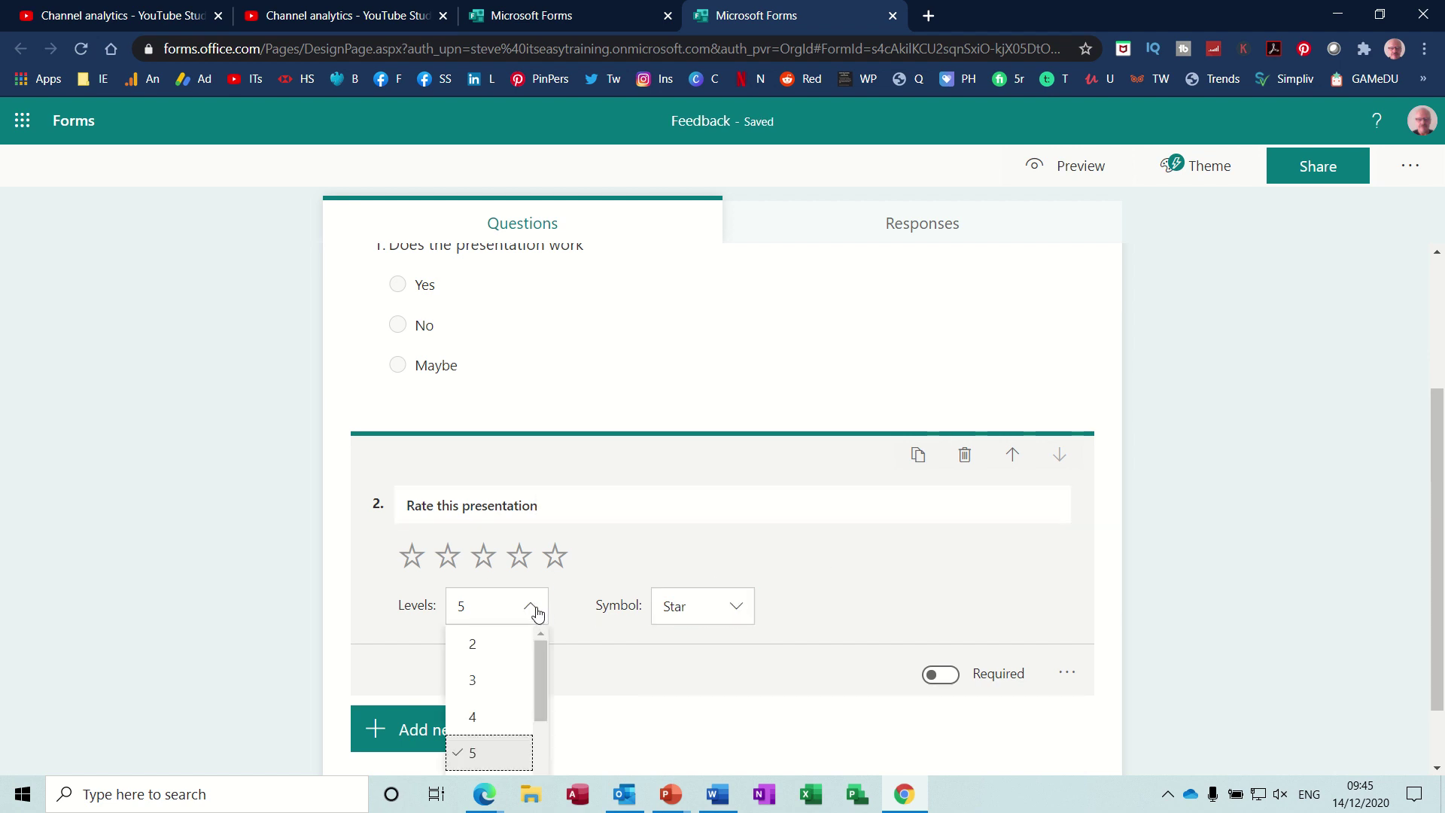
pyautogui.click(536, 611)
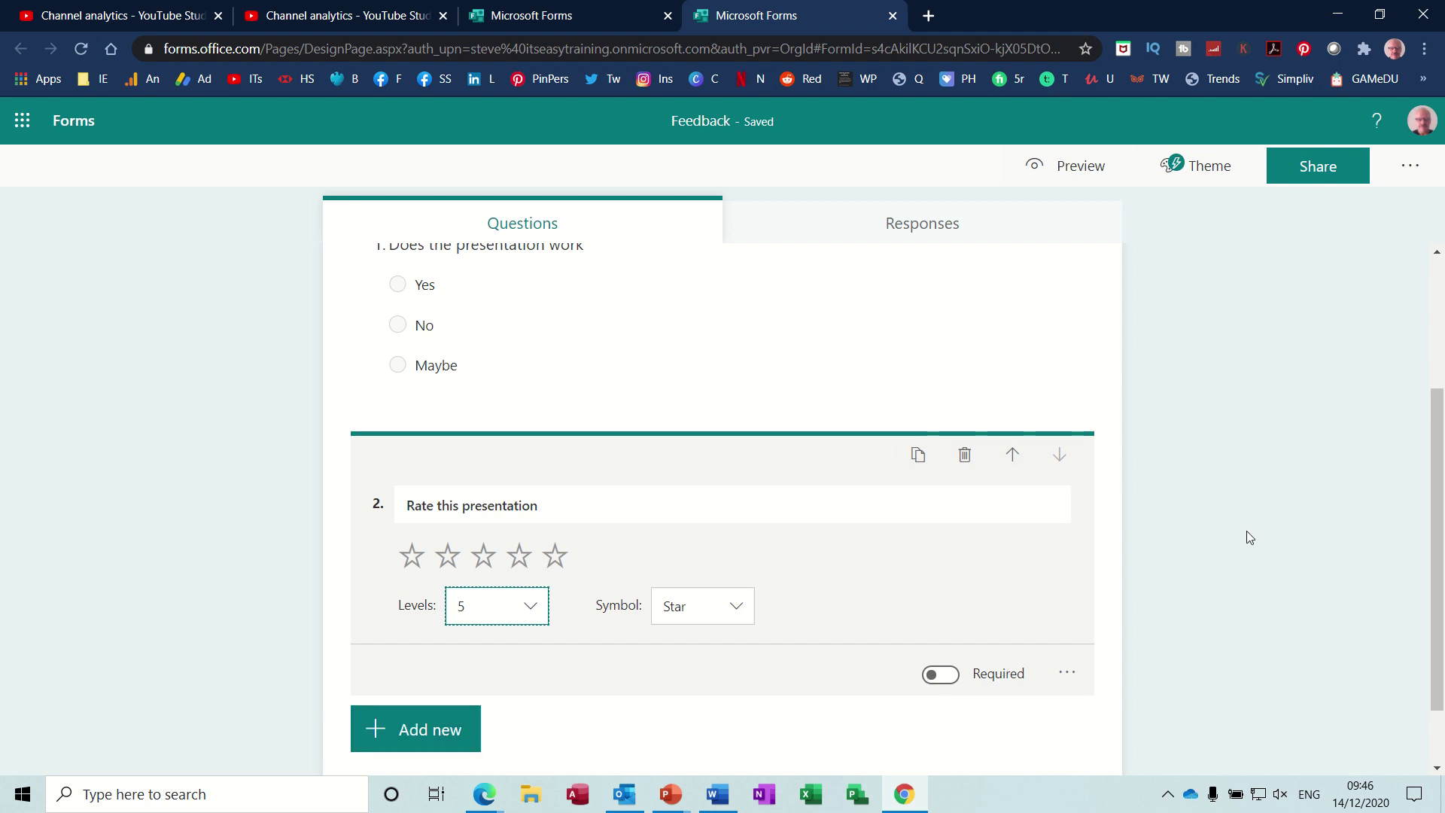
pyautogui.click(1440, 423)
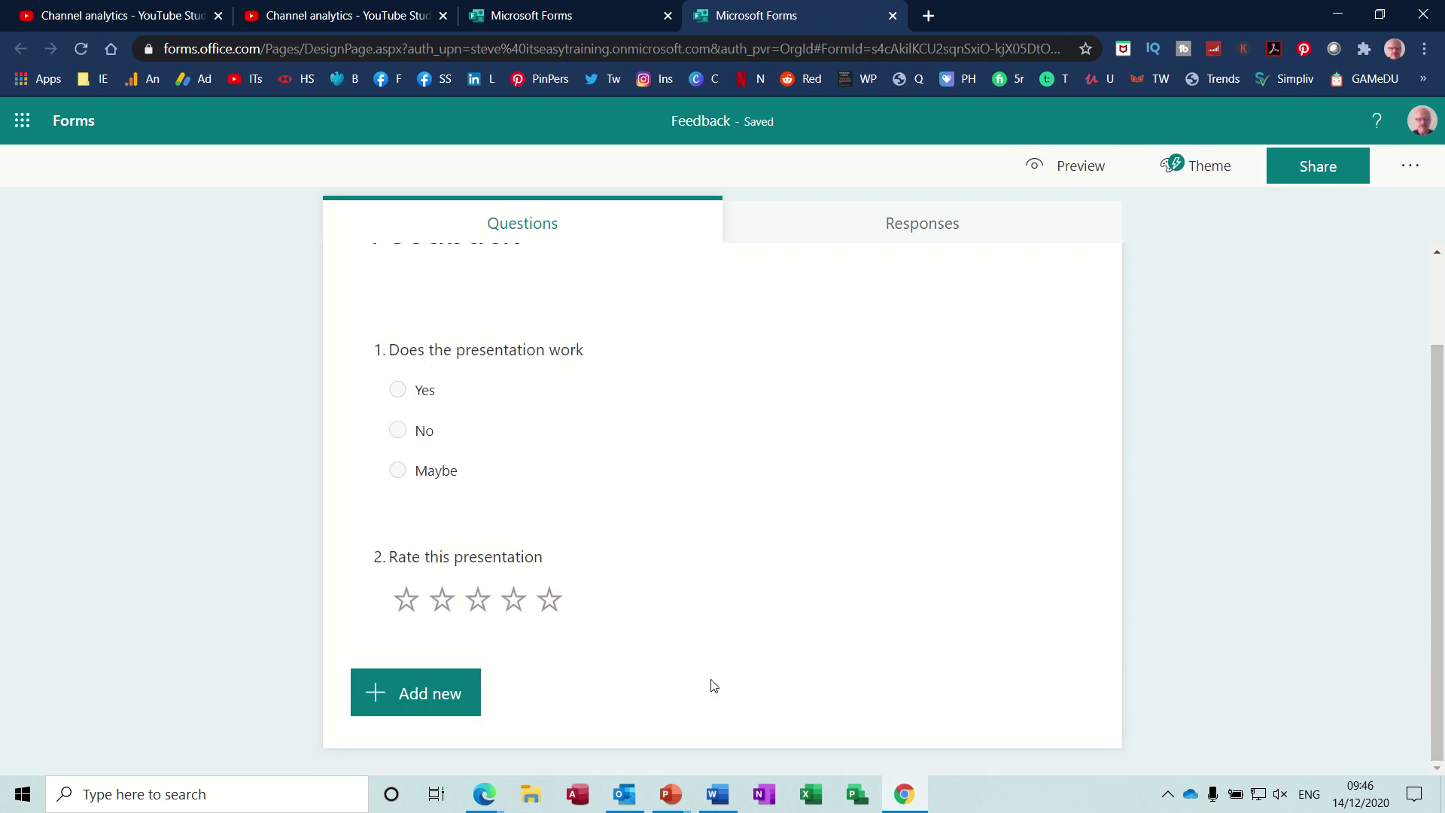
# - Discard a stray text question and add required date question 'When did you watch this presentation'
pyautogui.click(455, 702)
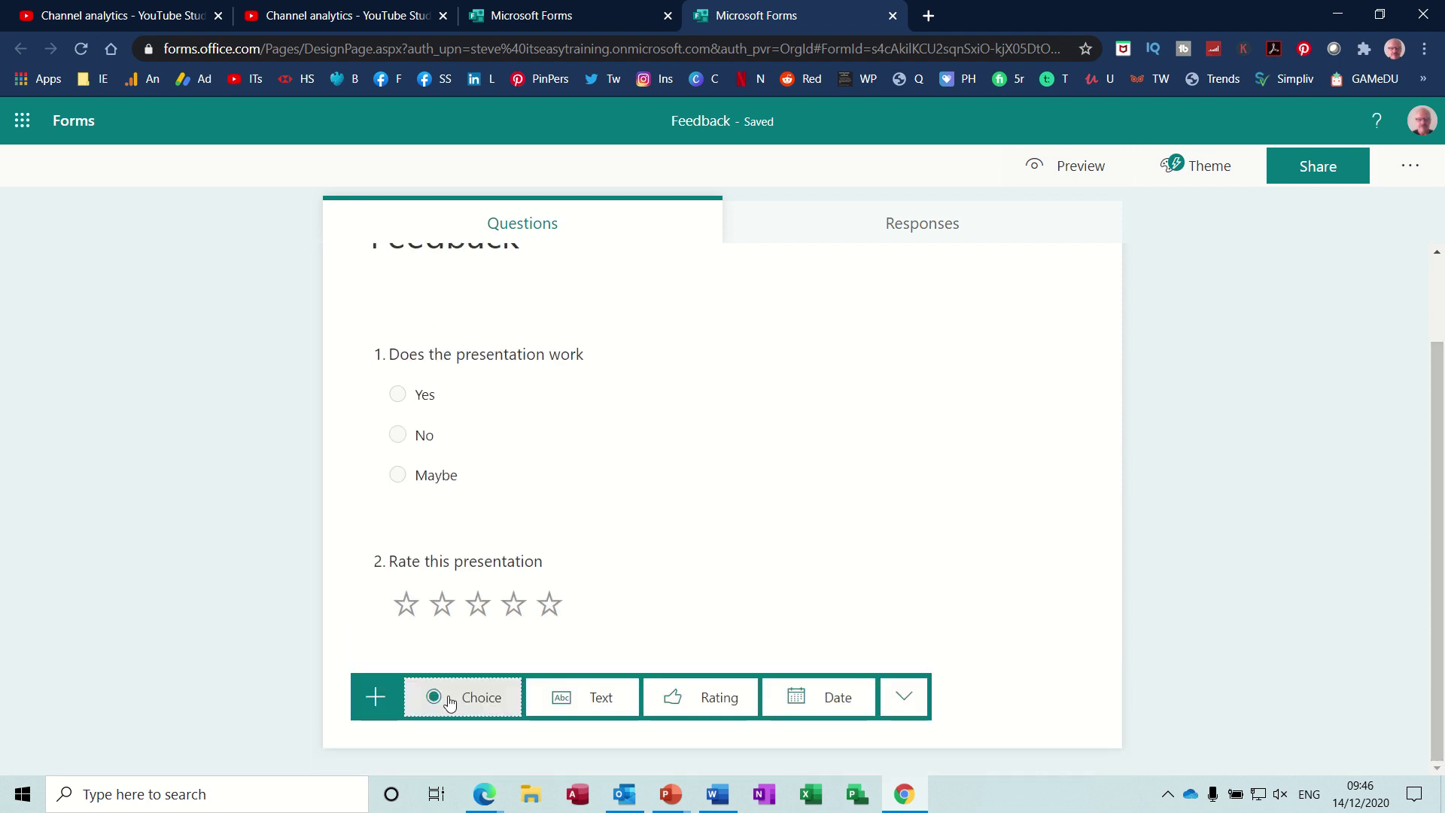
pyautogui.click(579, 705)
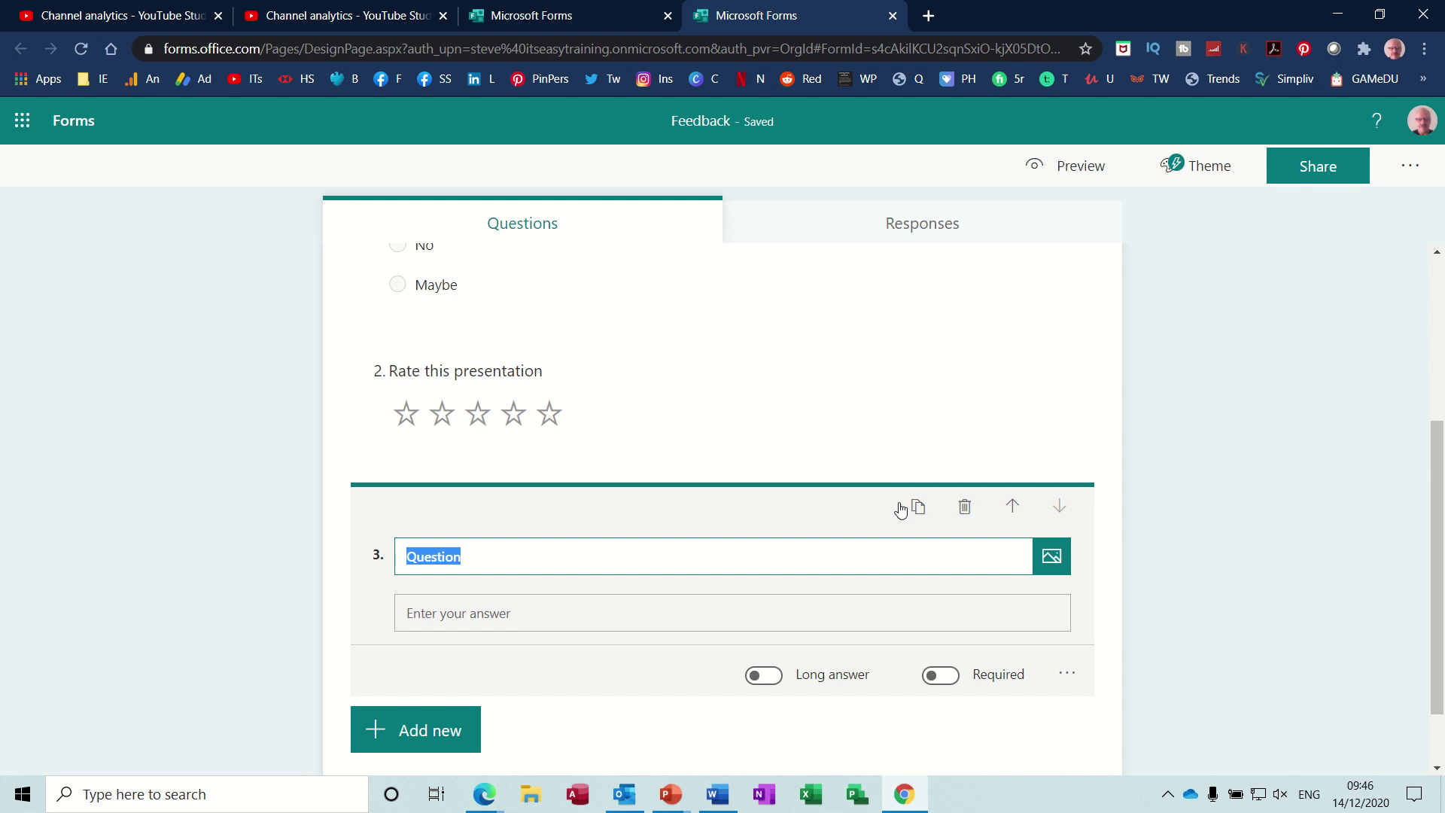
pyautogui.click(965, 506)
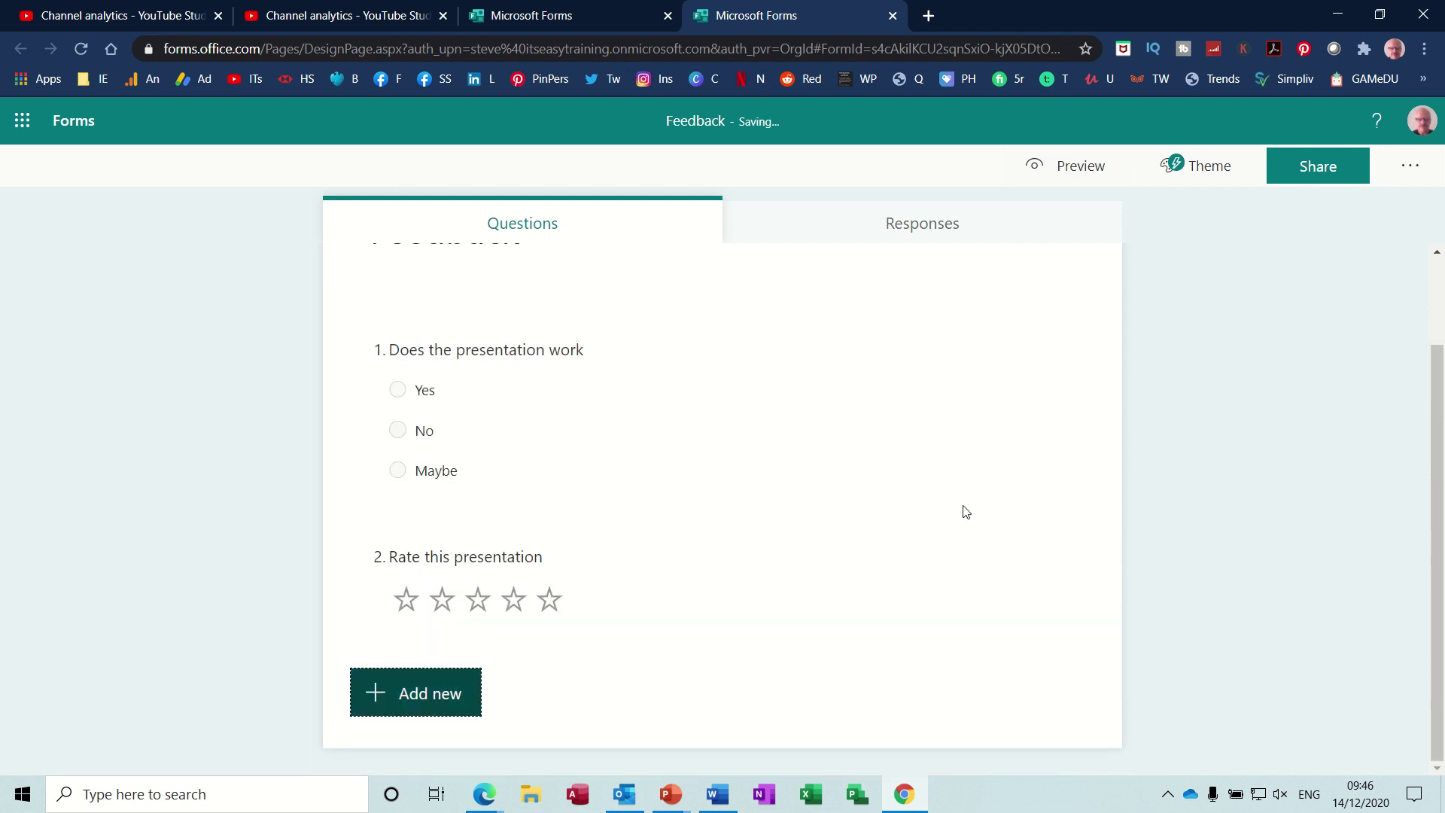
pyautogui.click(444, 691)
pyautogui.click(802, 698)
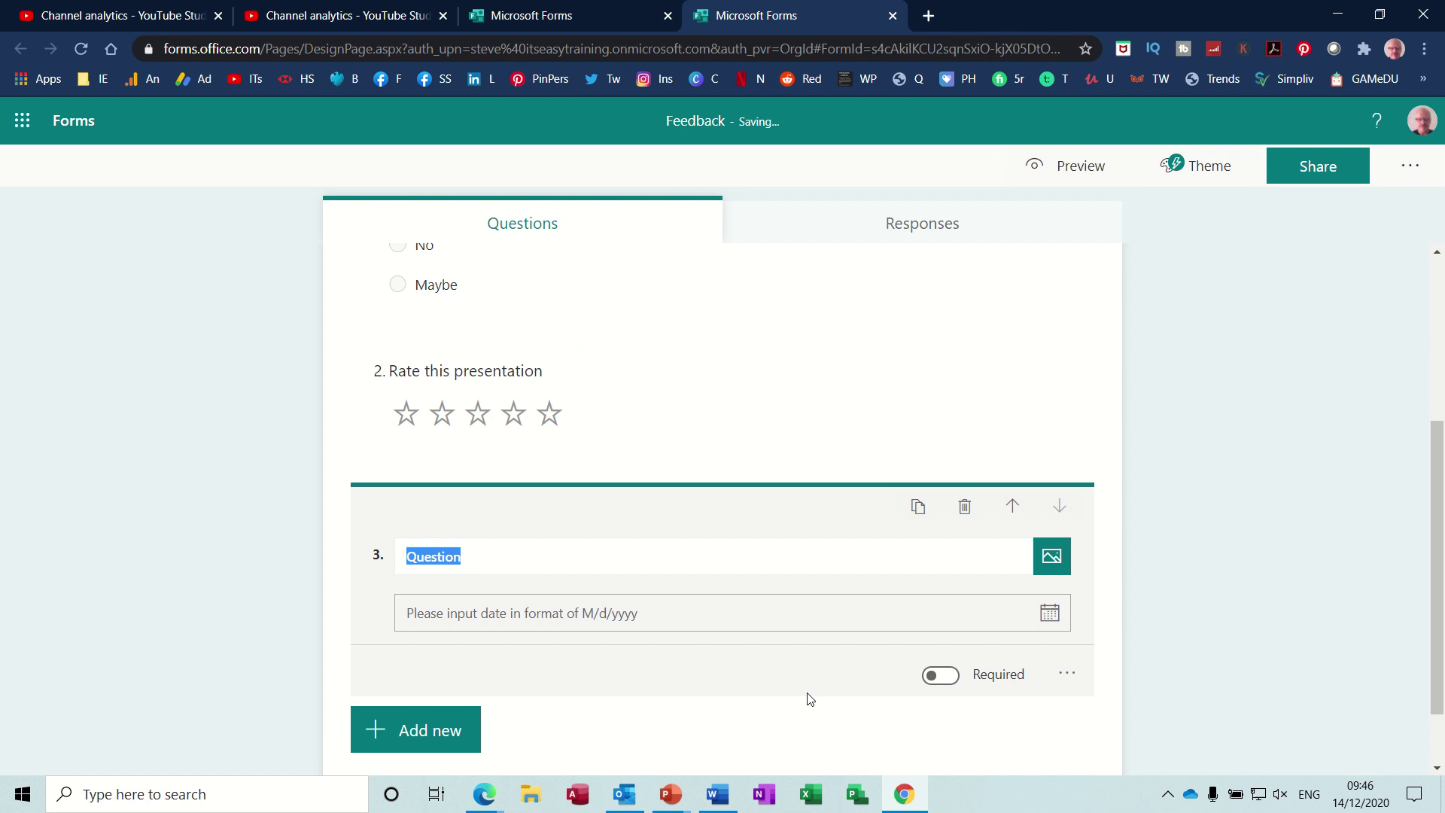
pyautogui.write('Wh')
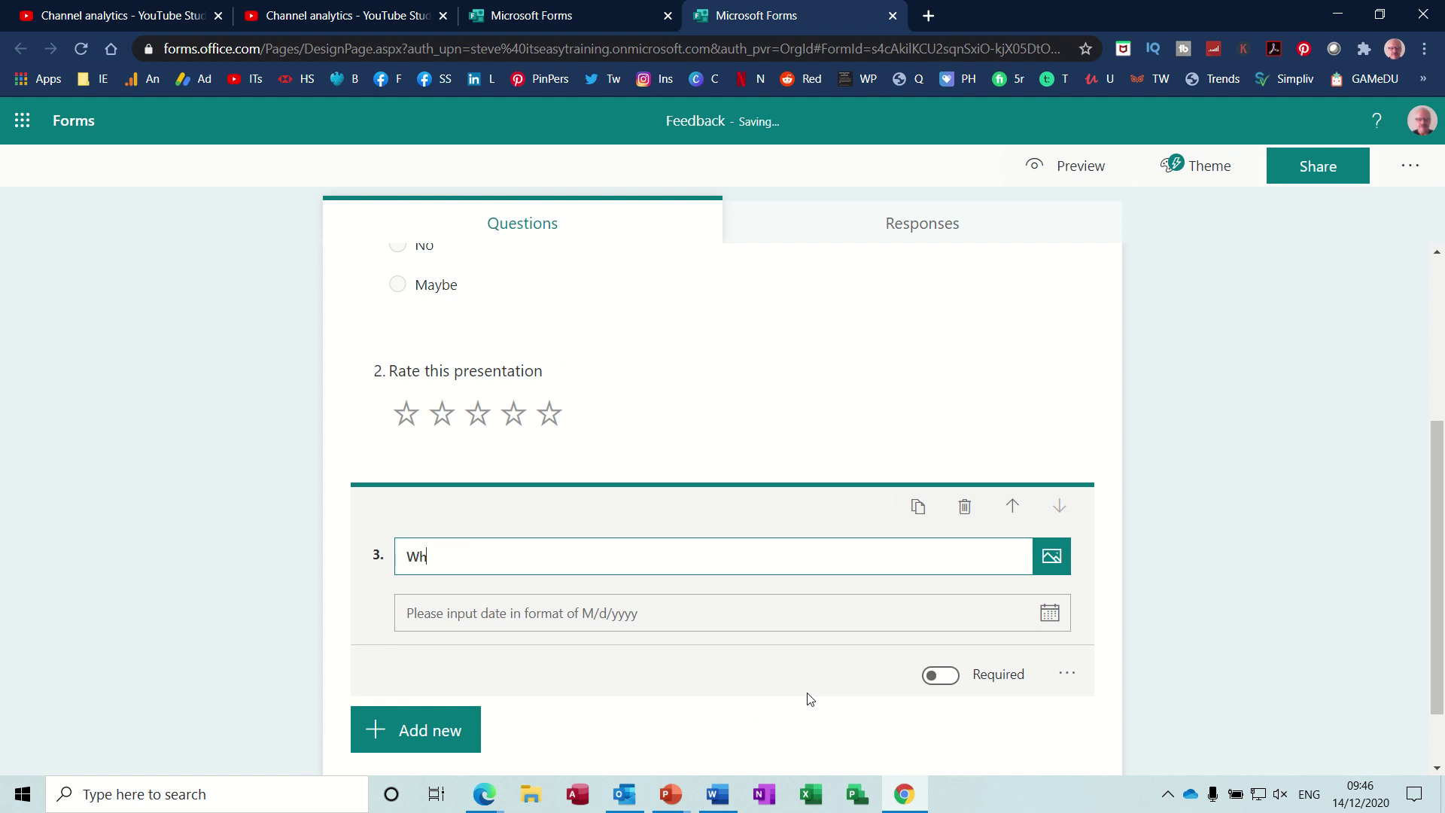
pyautogui.write('en did you watch this pre')
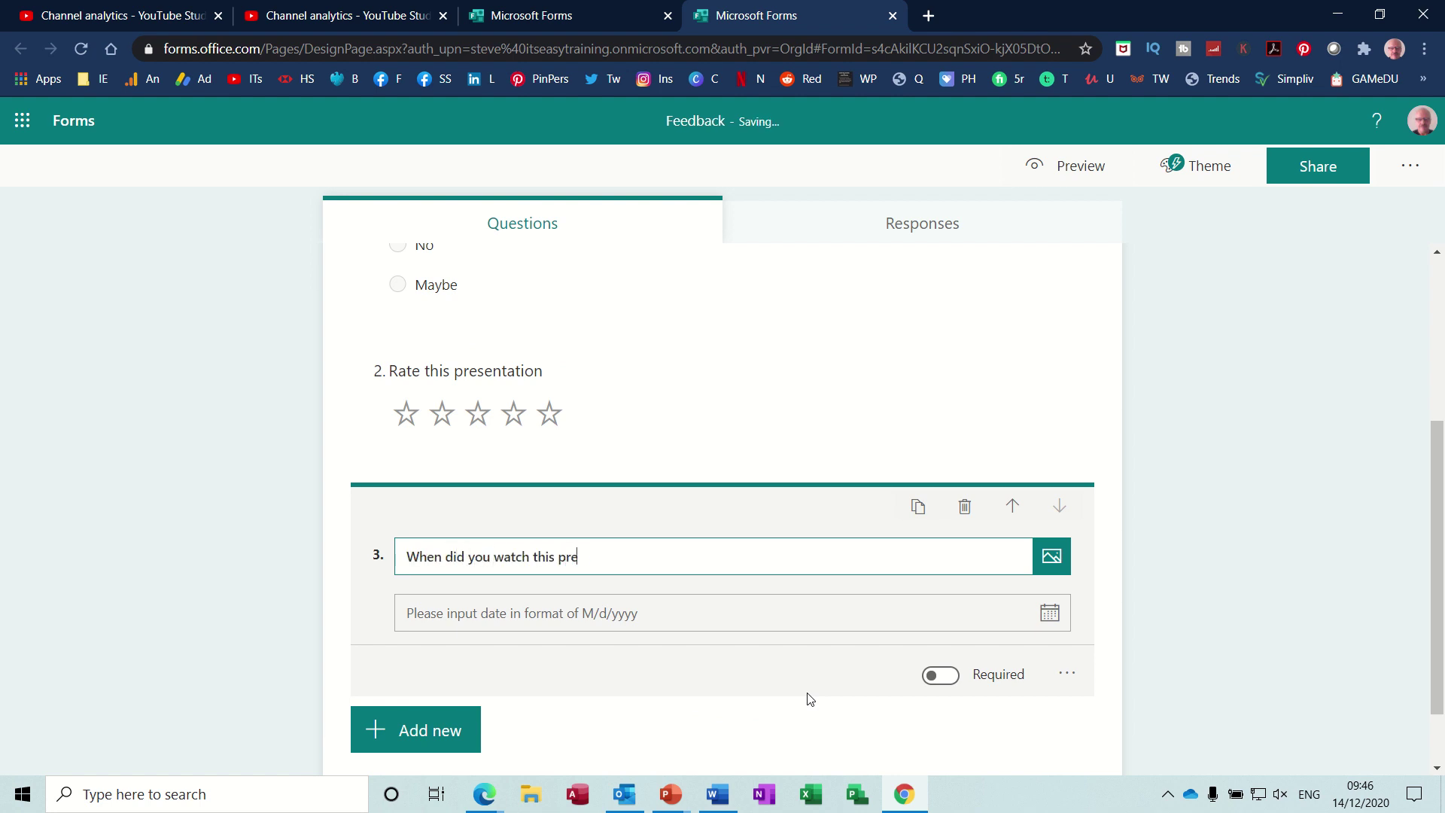
pyautogui.write('sentation')
pyautogui.click(1057, 615)
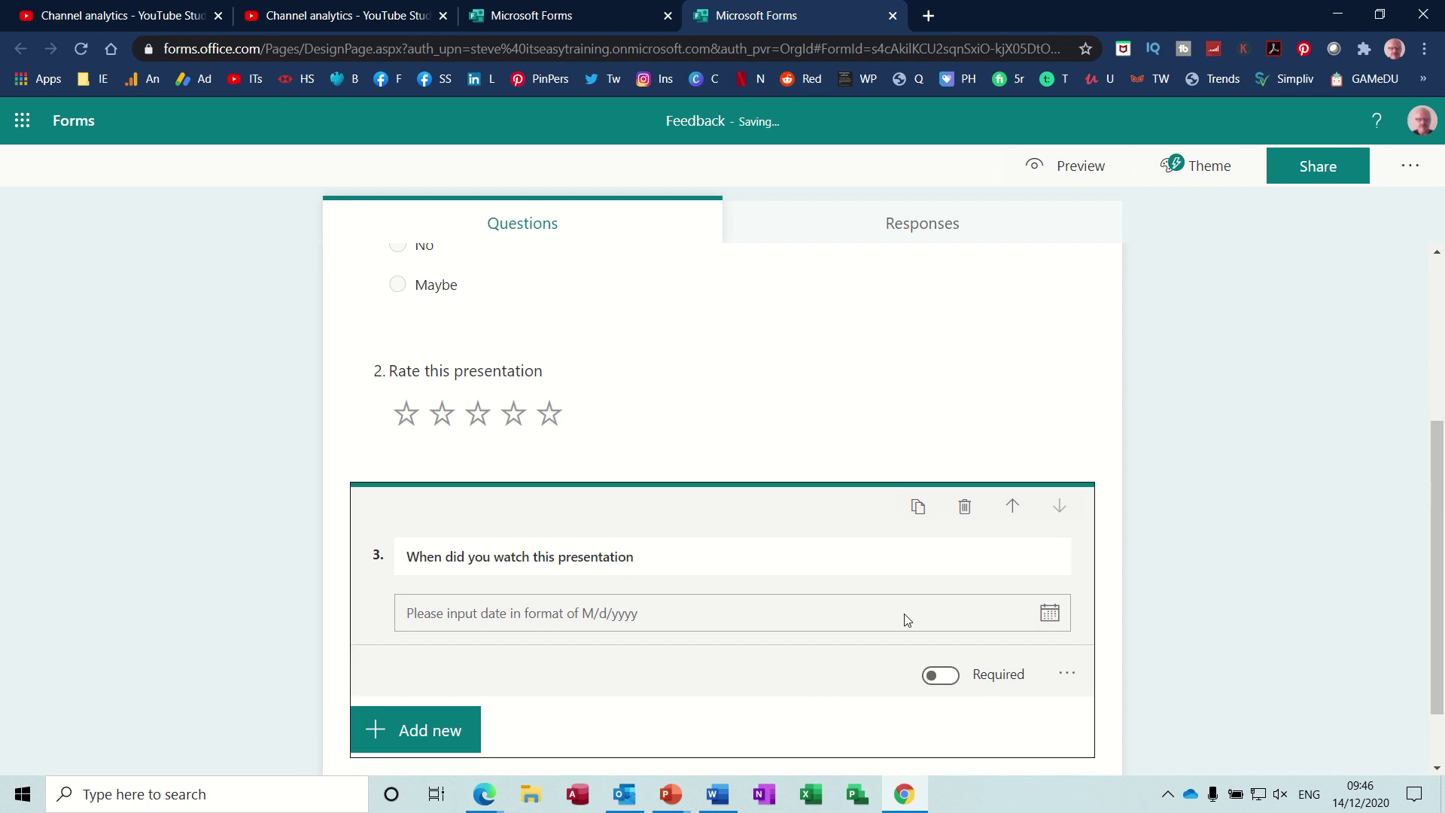
pyautogui.click(951, 682)
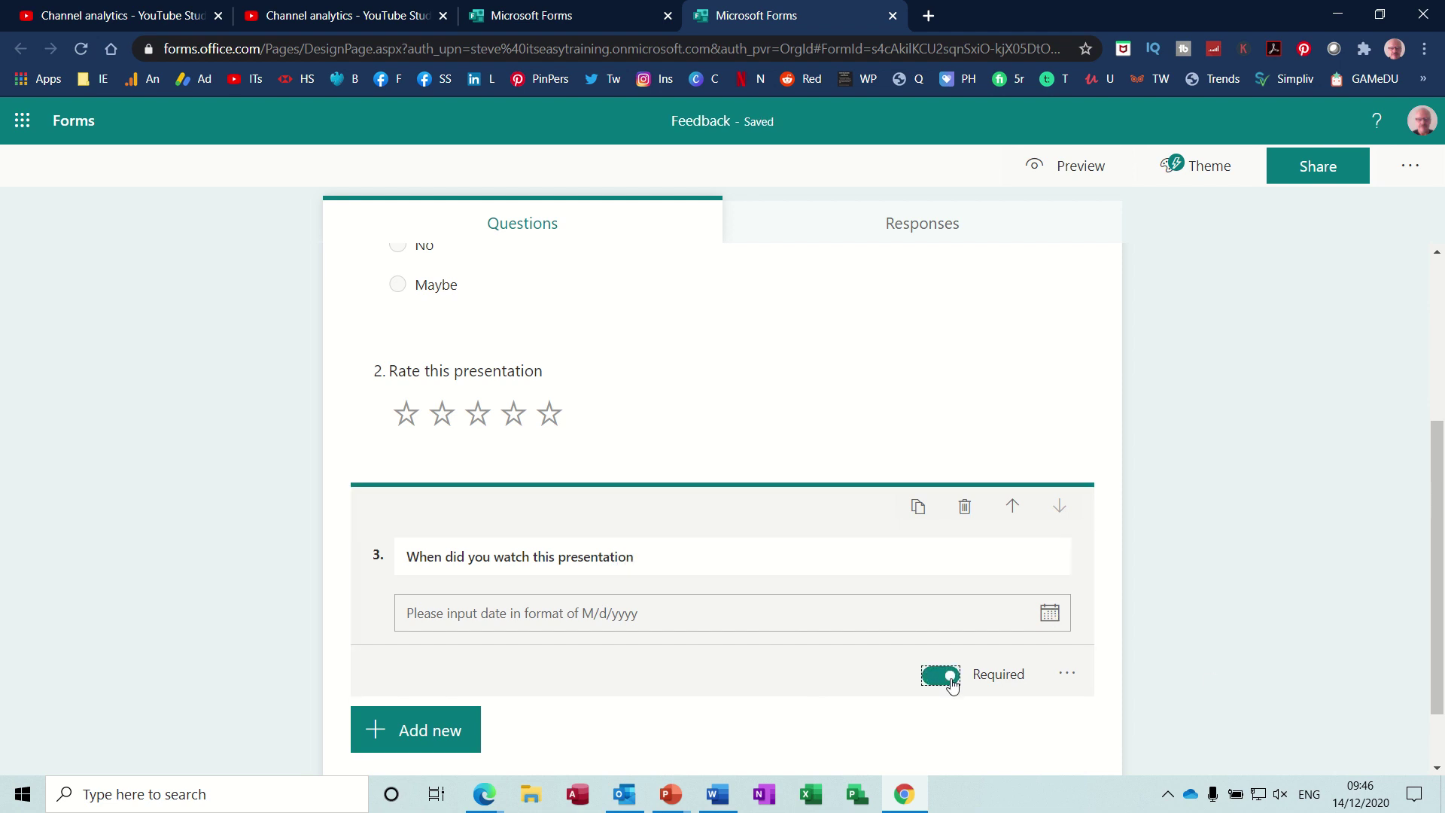
# - Insert a Likert question as question 4
pyautogui.click(445, 735)
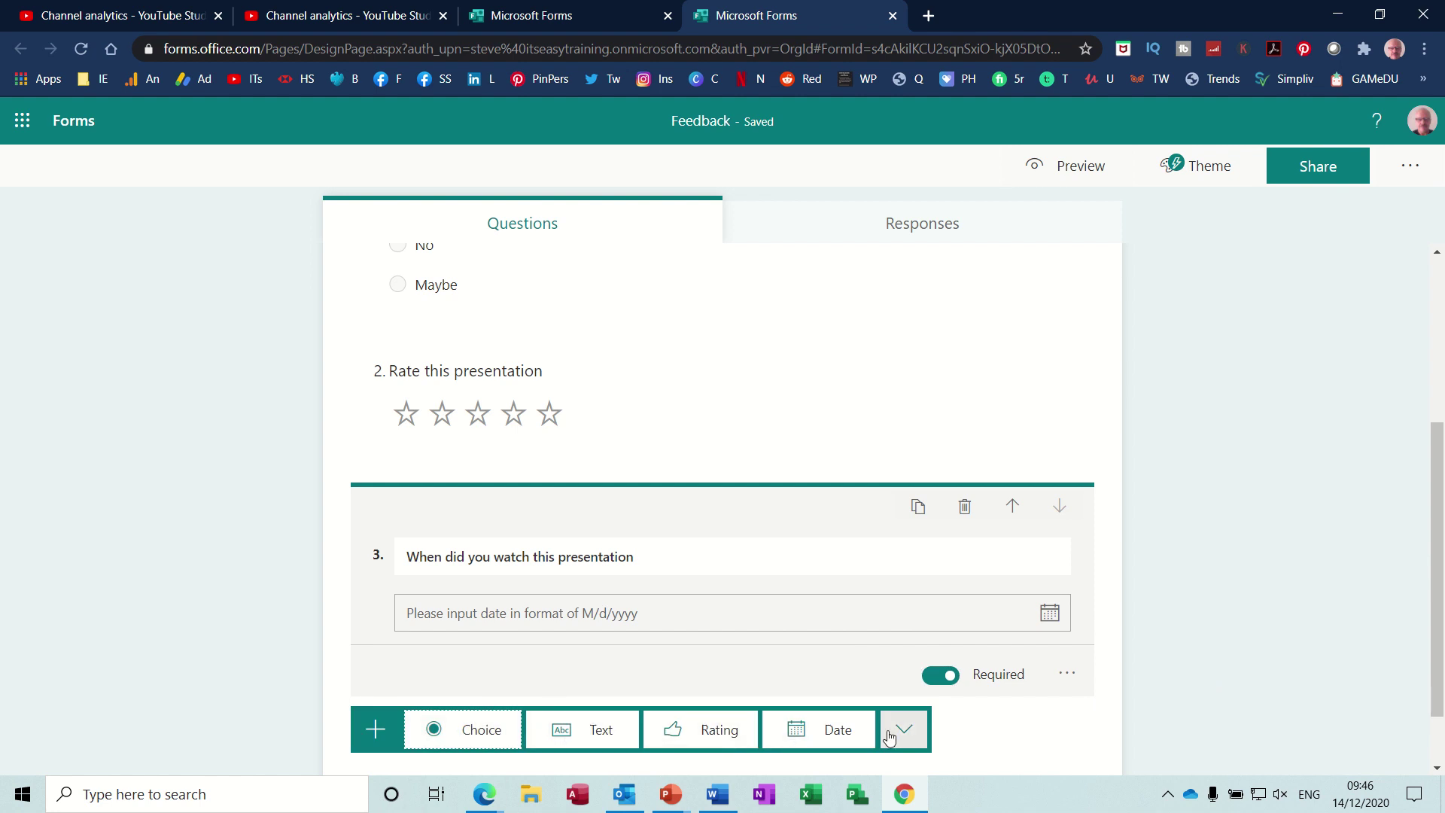
pyautogui.click(906, 738)
pyautogui.moveTo(956, 640)
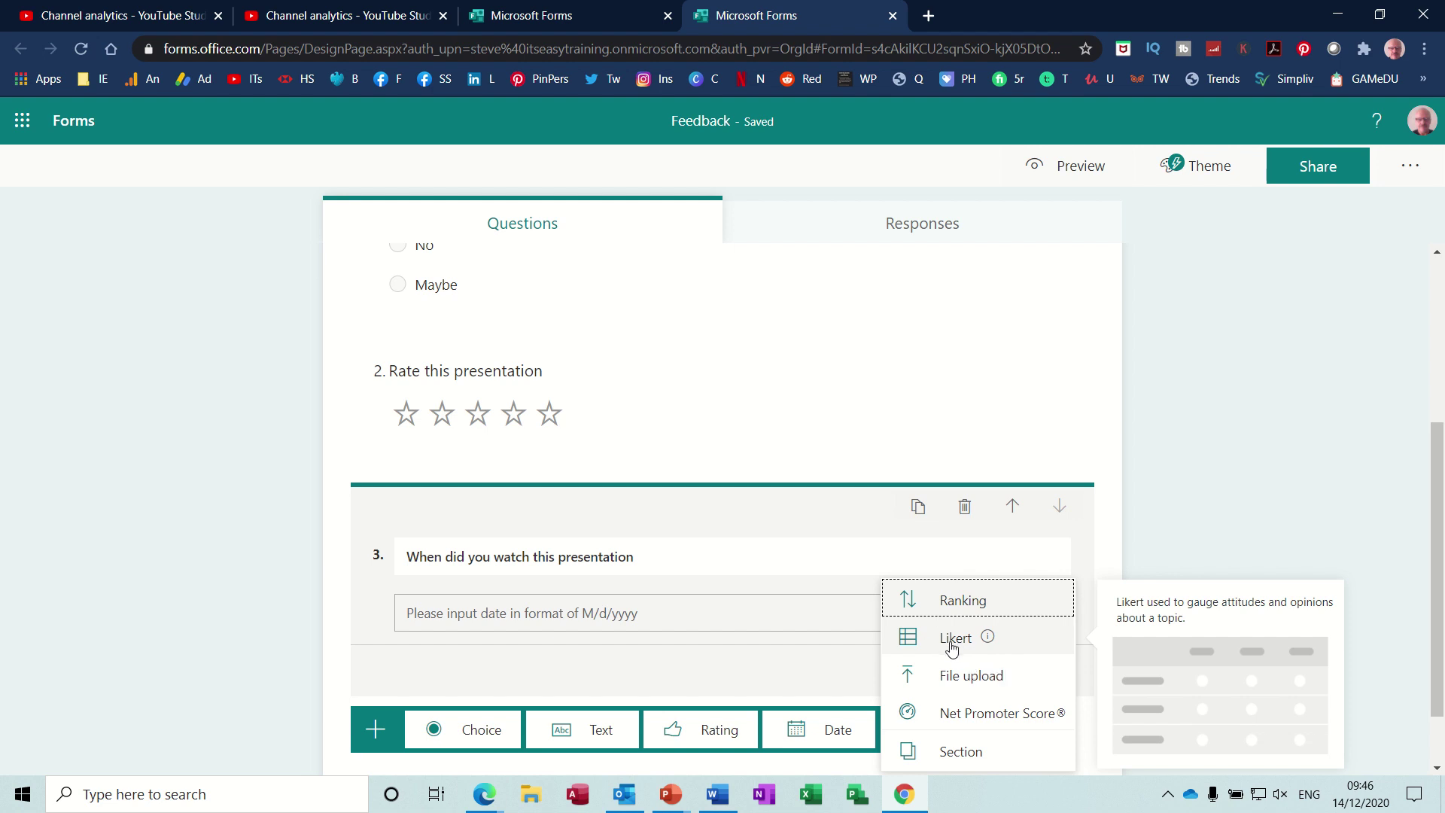
pyautogui.click(957, 639)
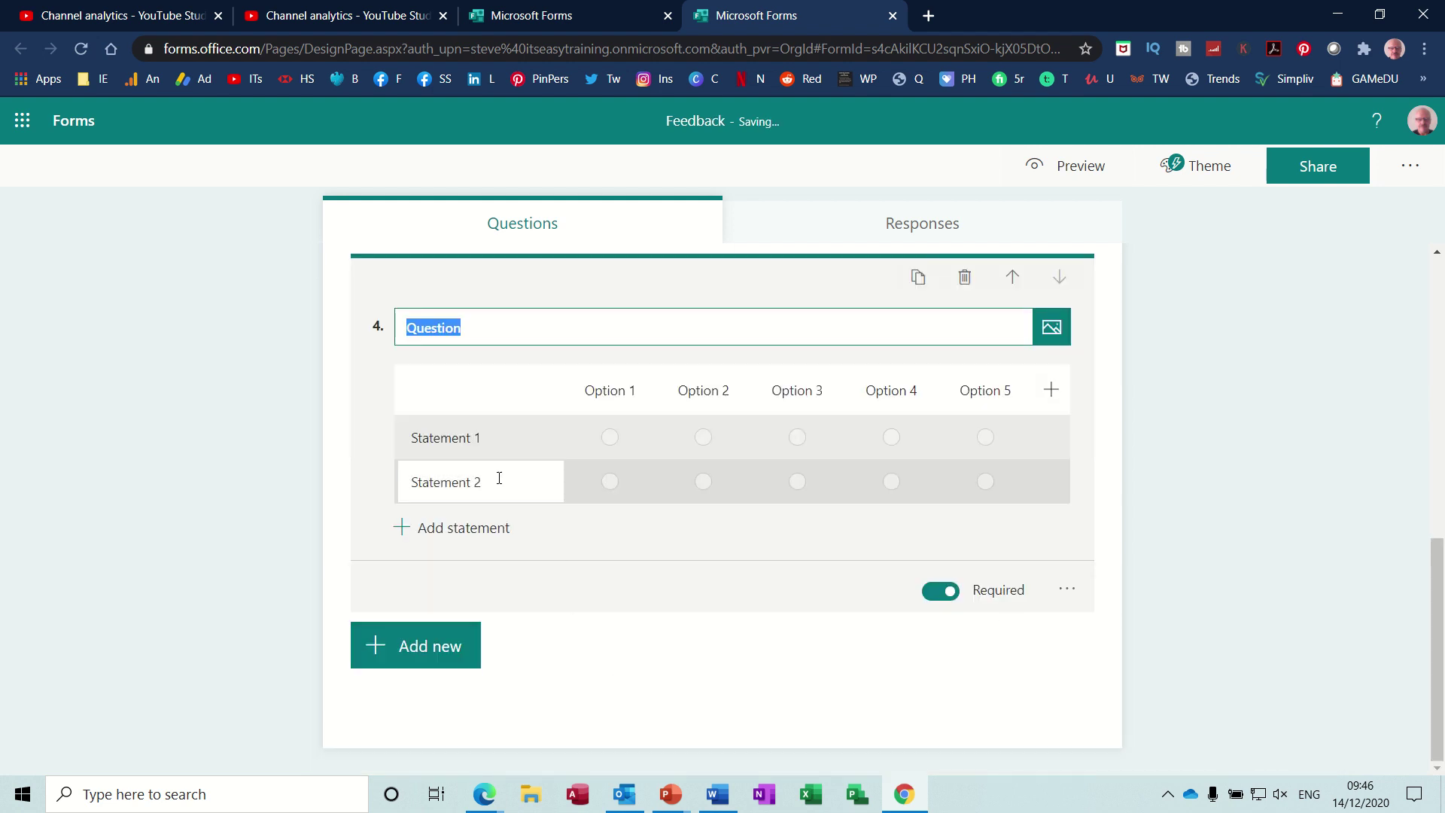
pyautogui.click(1005, 389)
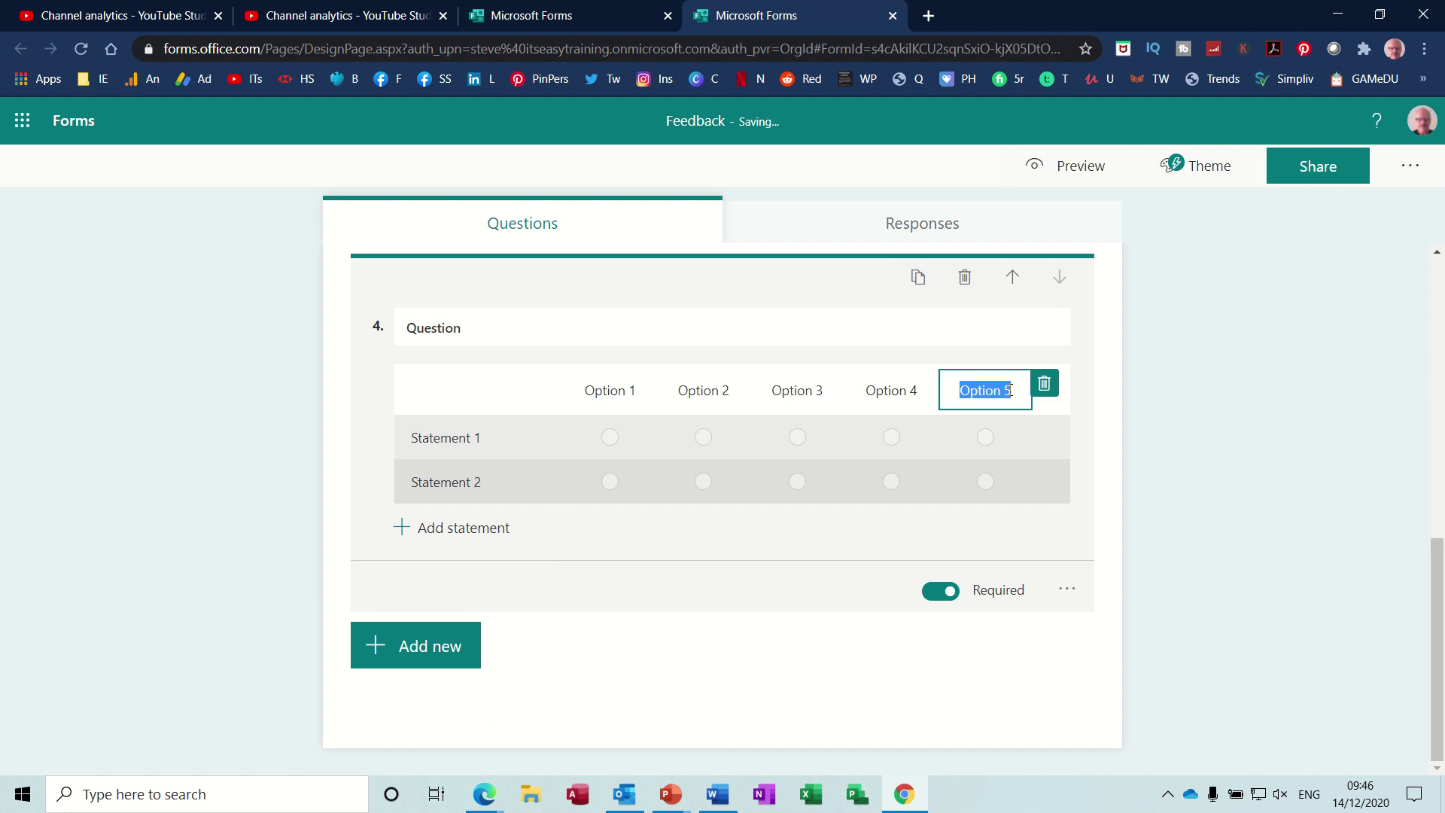
# - Remove the Option 5 and Option 4 columns from the Likert grid
pyautogui.click(1050, 389)
pyautogui.click(984, 392)
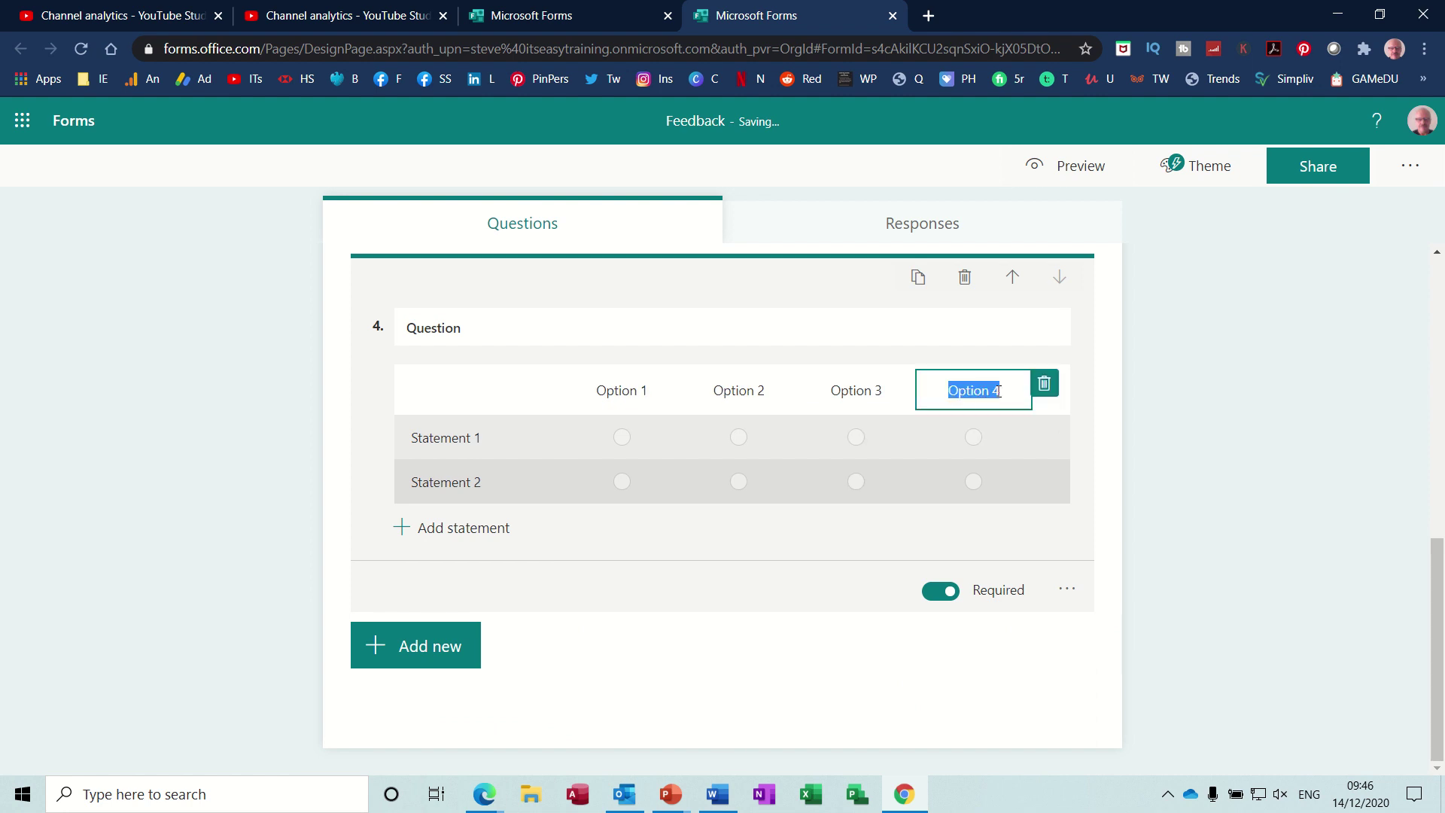
pyautogui.click(1049, 389)
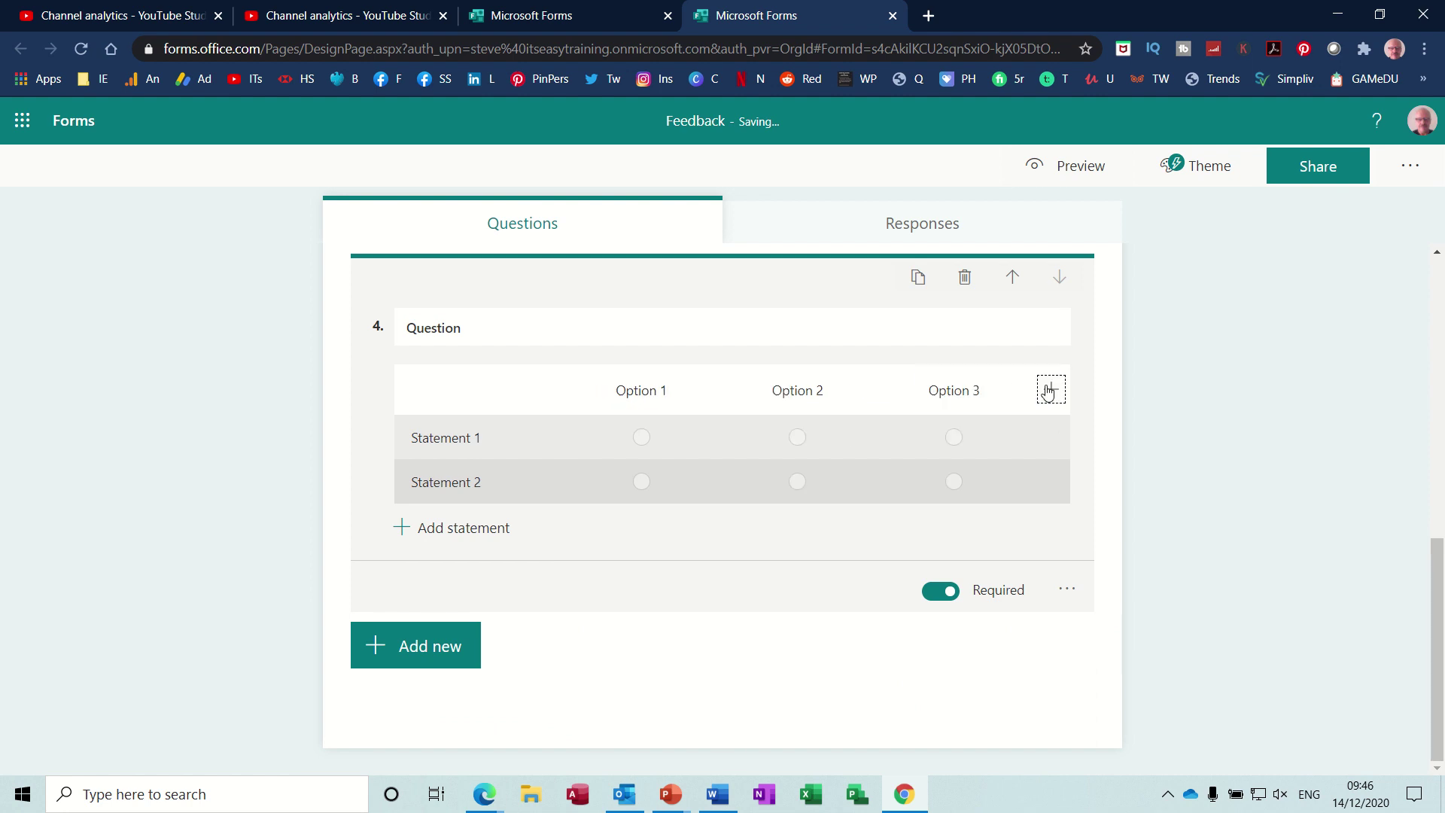
# - Rename the remaining columns Liked, Didn't Like and Don't Know
pyautogui.click(644, 391)
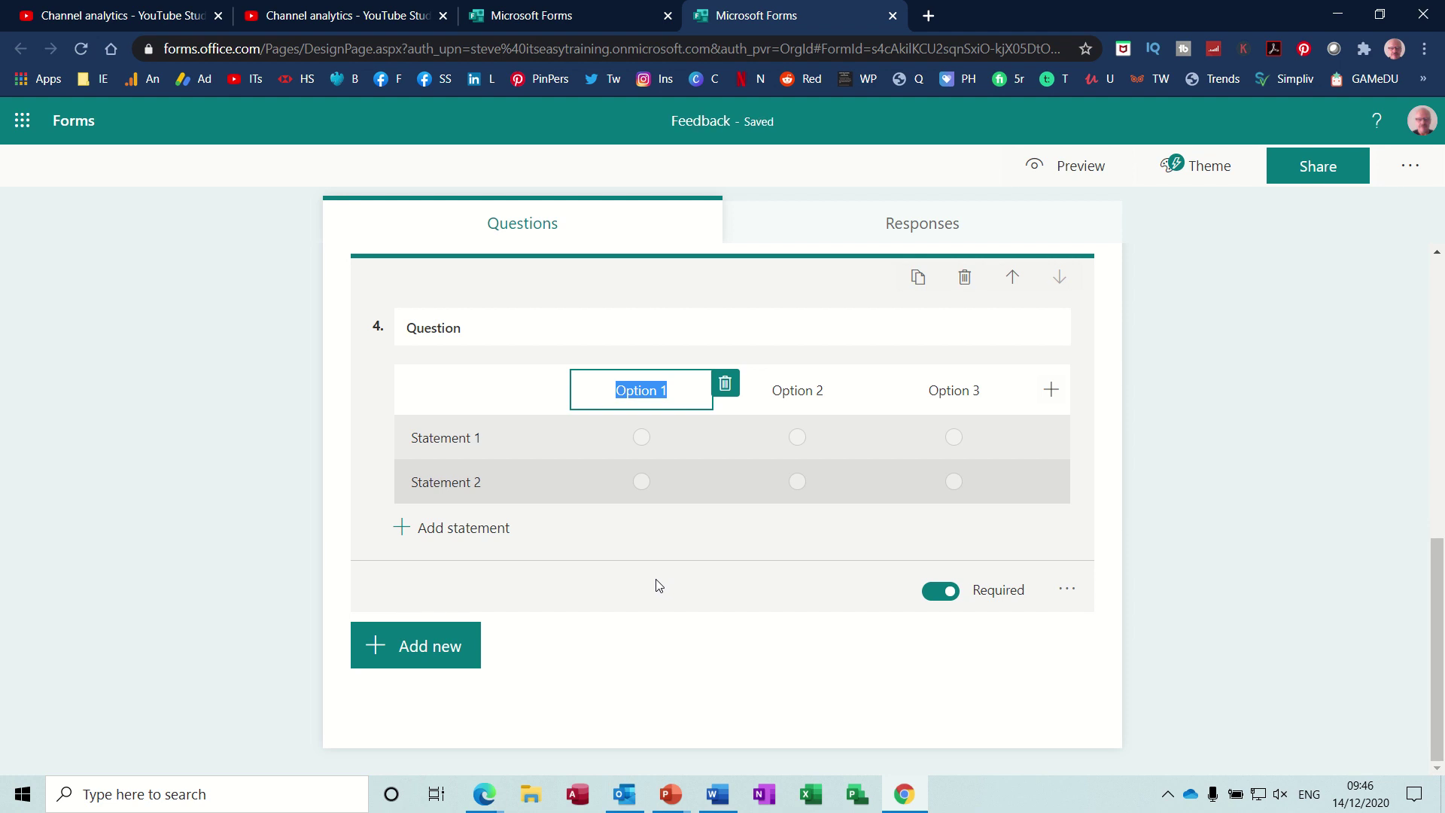
pyautogui.write('Liked')
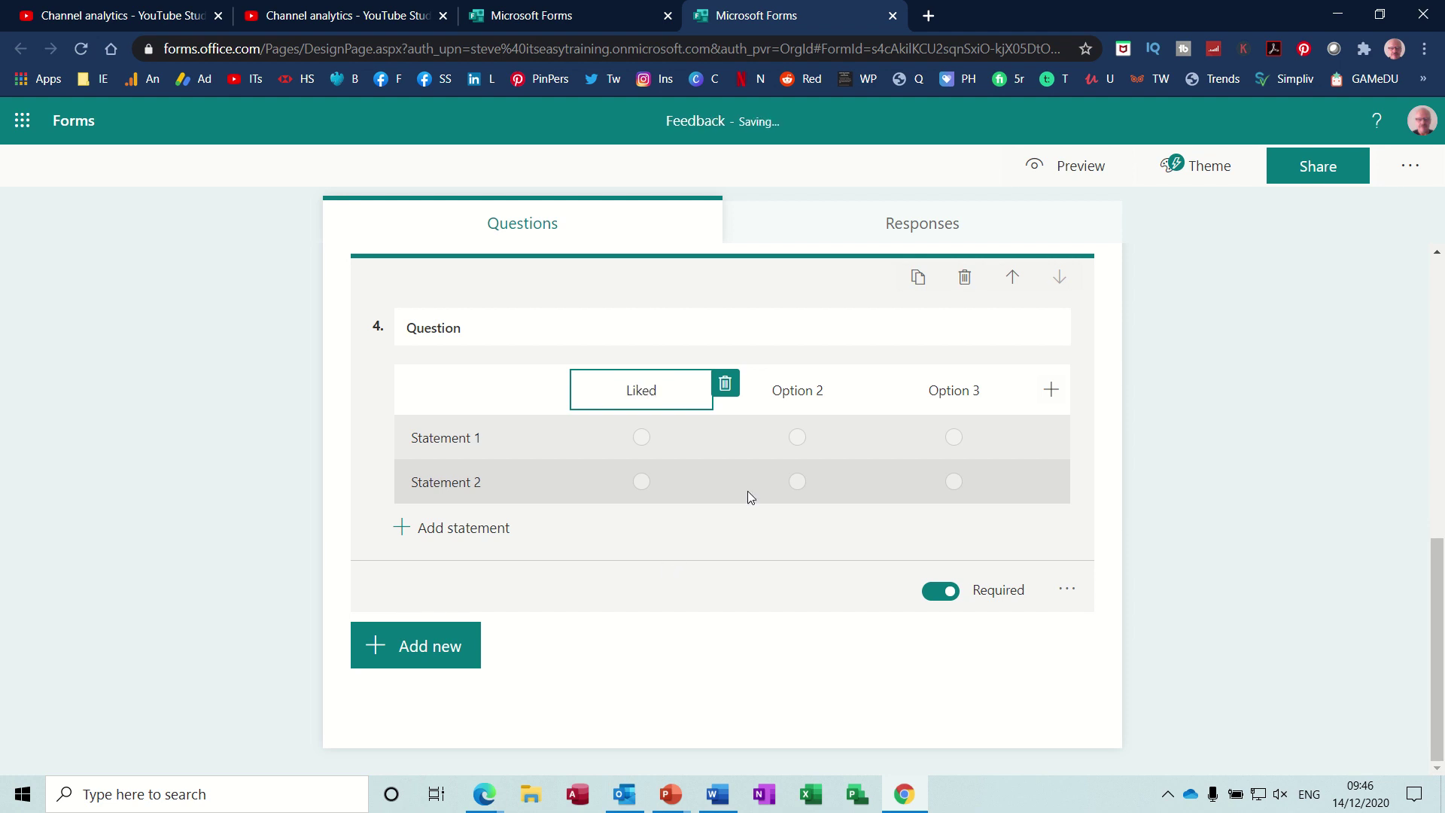
pyautogui.click(793, 397)
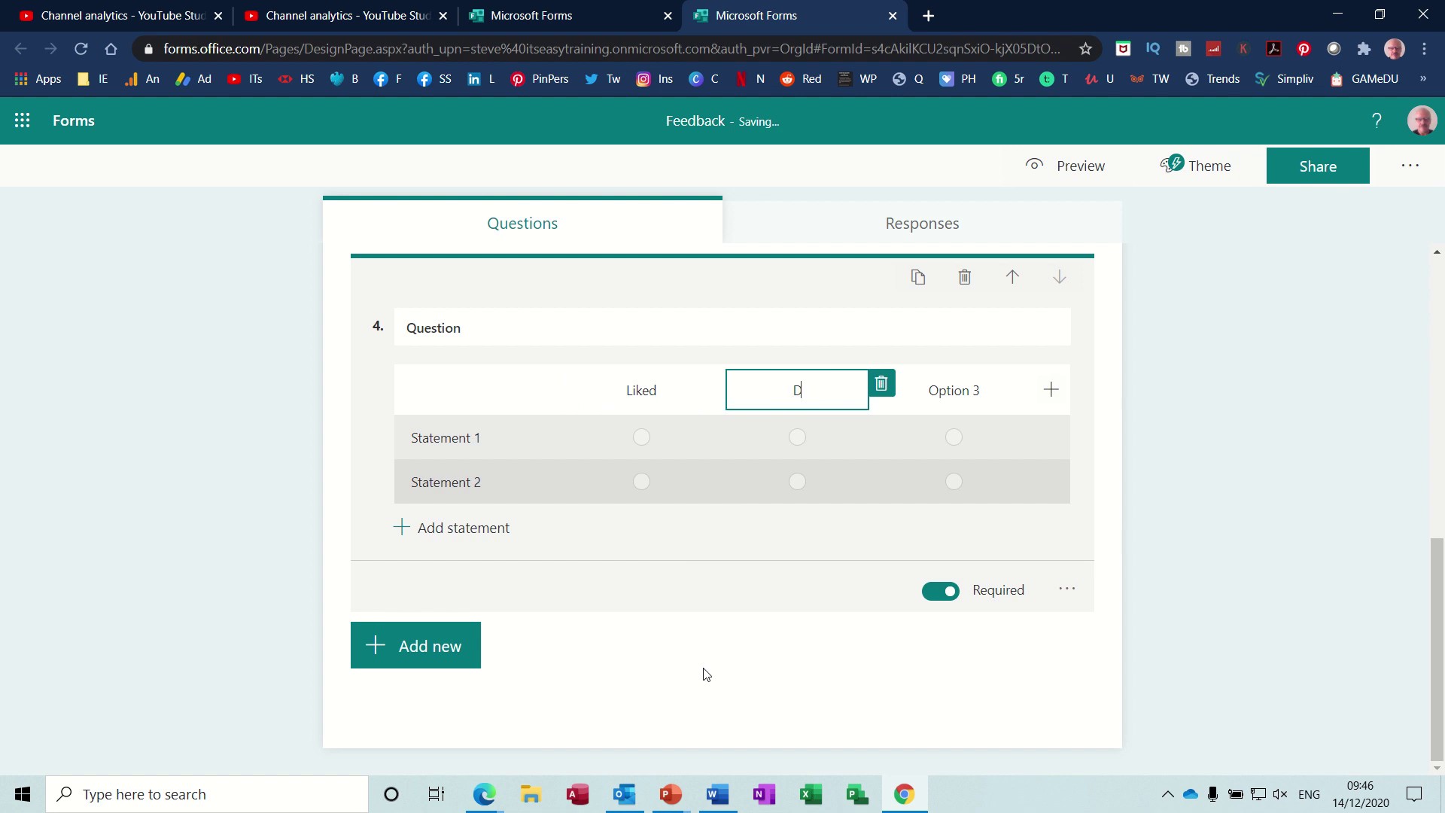
pyautogui.write("idn't Like")
pyautogui.click(949, 401)
pyautogui.write('S')
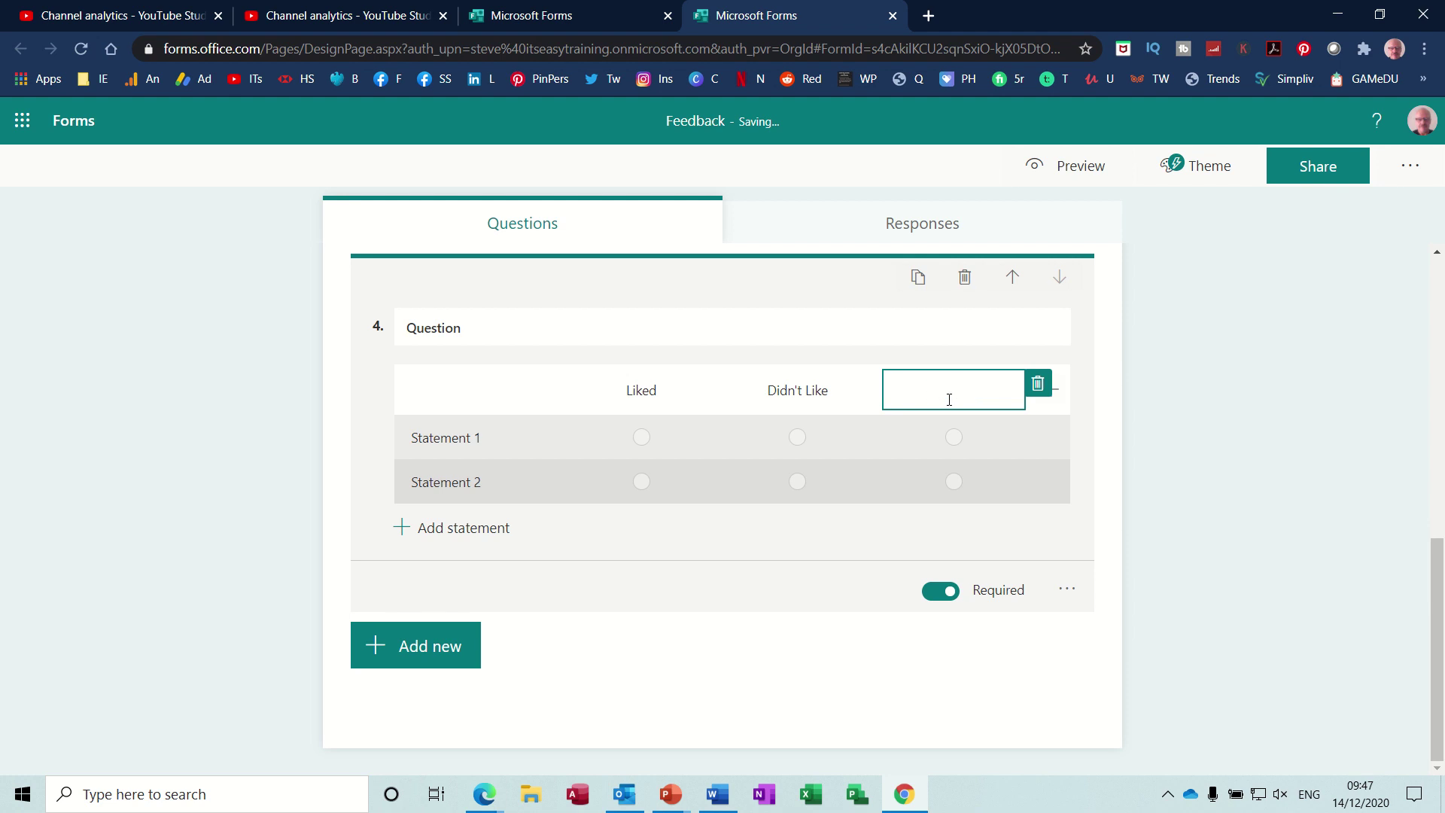
pyautogui.write("on't Know")
# - Rename the Likert statements to Content and Styles
pyautogui.click(527, 439)
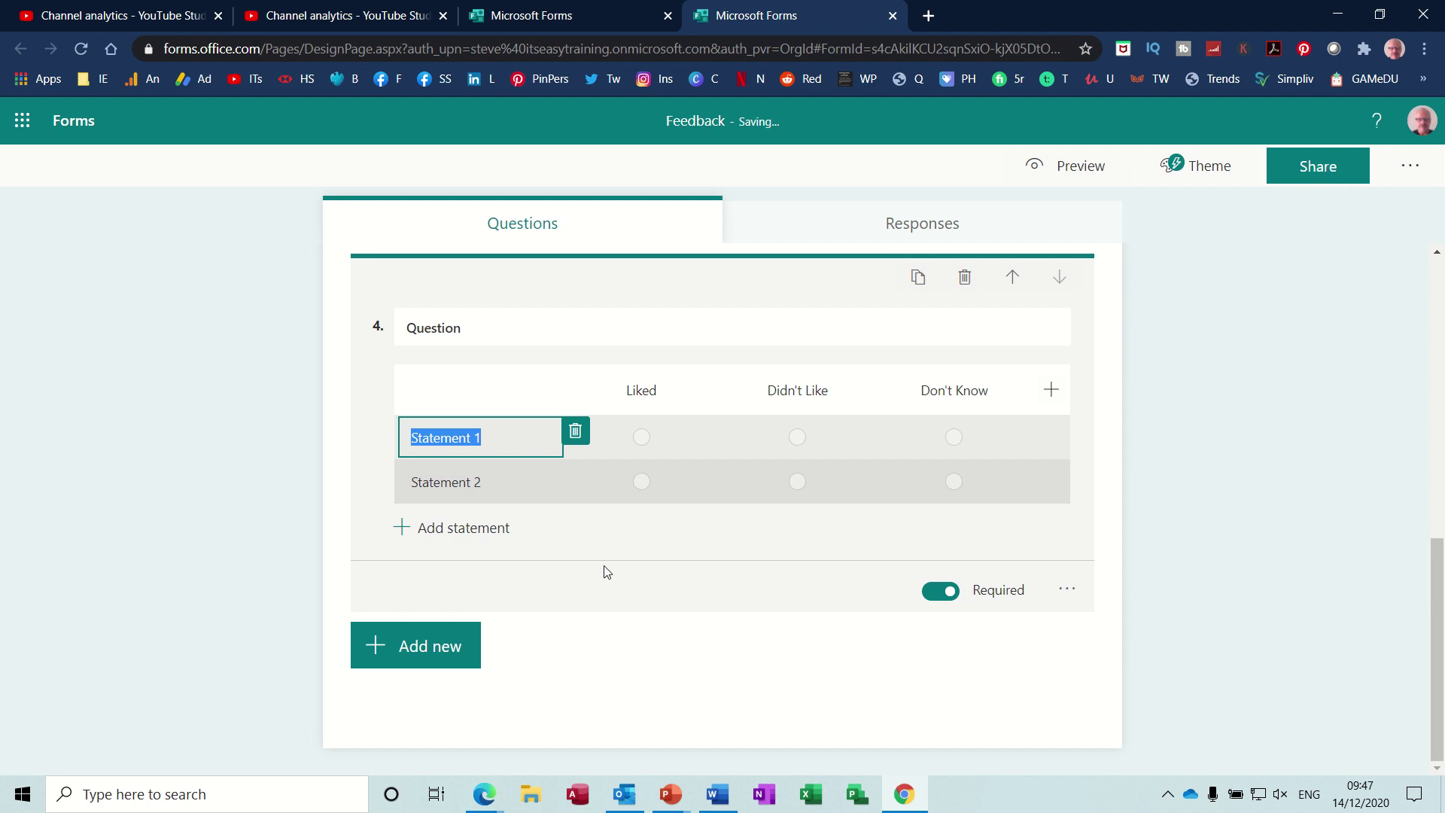
pyautogui.write('Content')
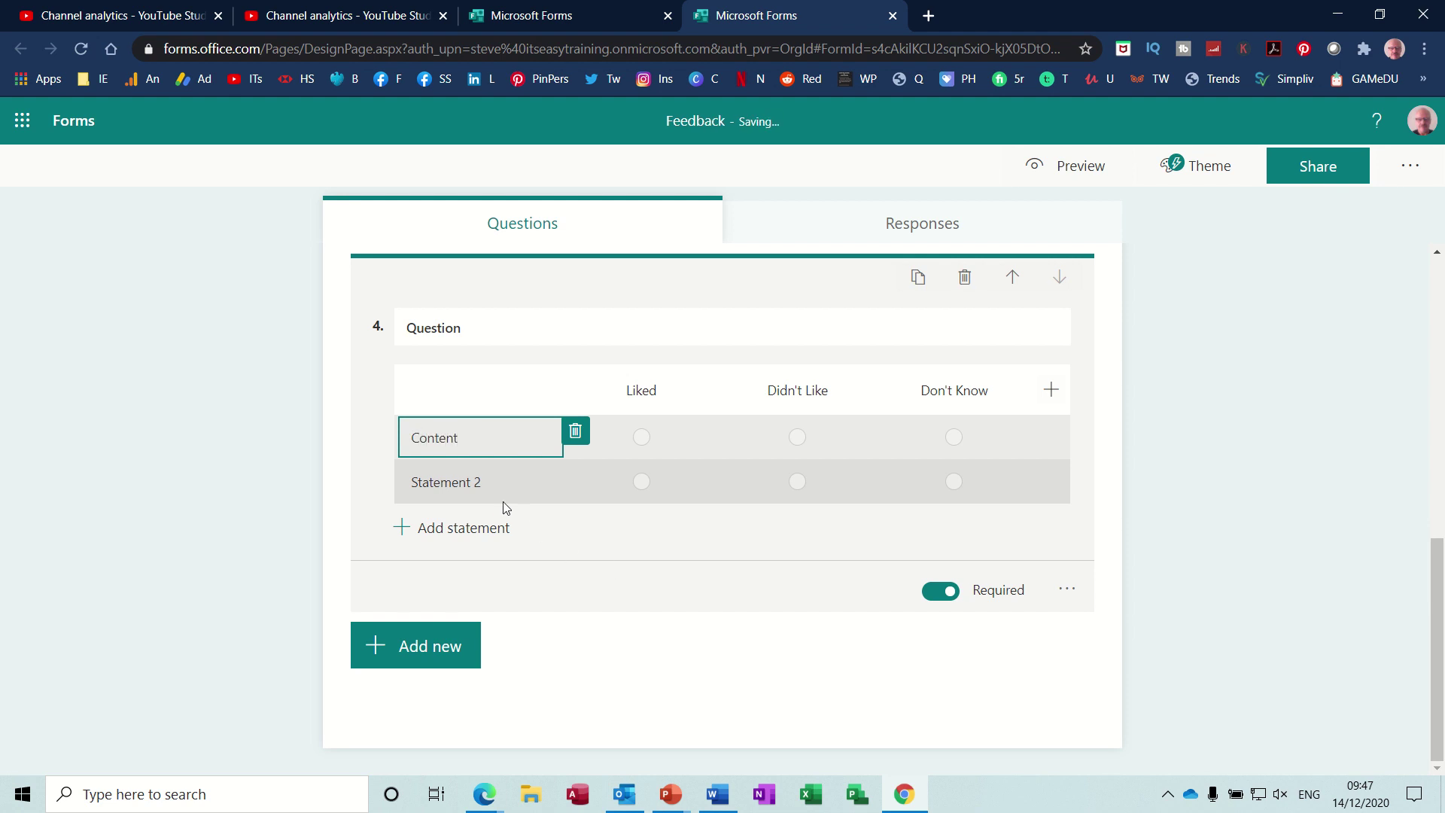
pyautogui.click(484, 488)
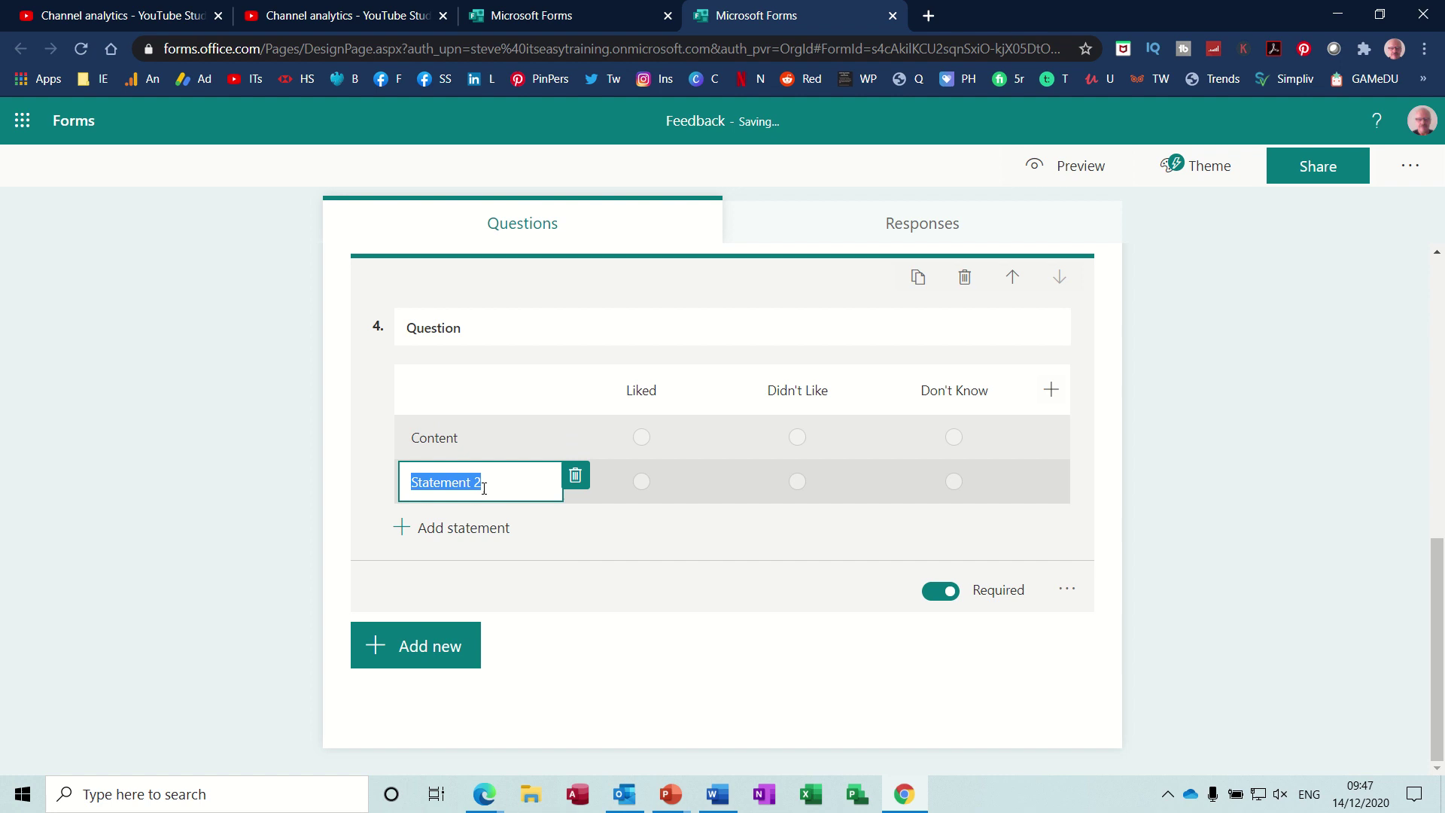
pyautogui.write('Styles')
pyautogui.click(638, 585)
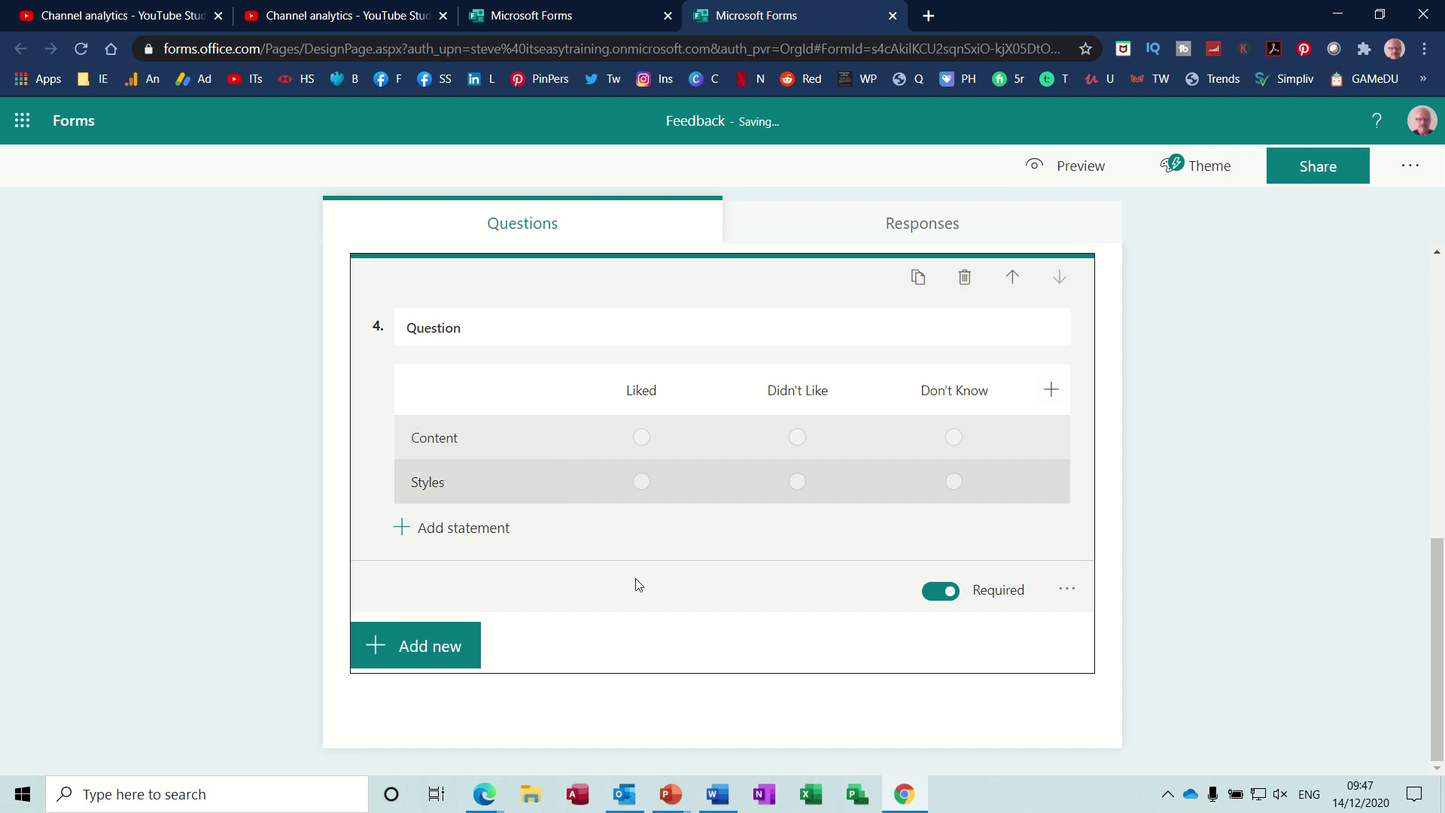
# - Scroll back to the top of the form and open the Theme ideas panel
pyautogui.click(442, 649)
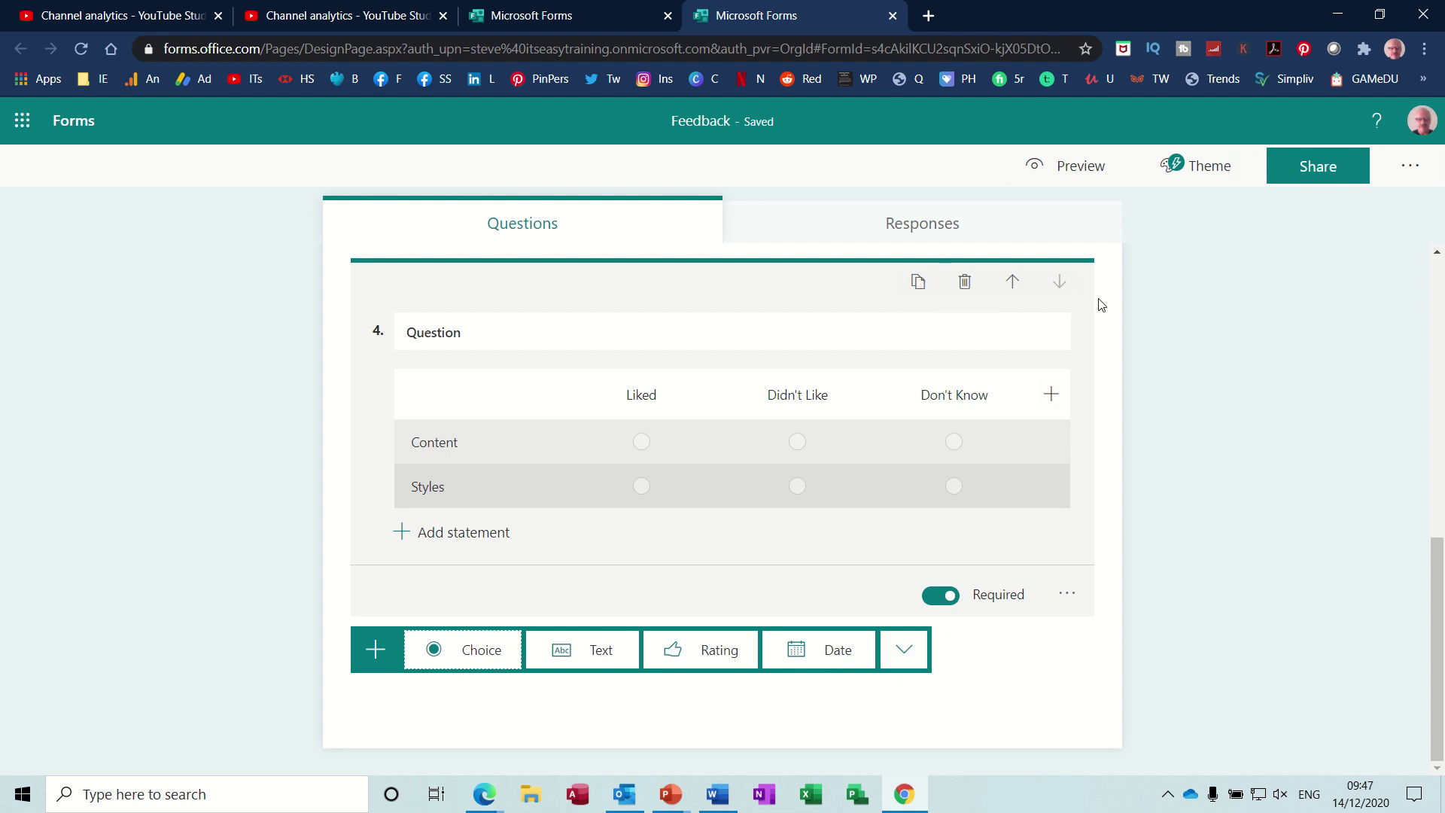
pyautogui.moveTo(1438, 605); pyautogui.dragTo(1438, 752)
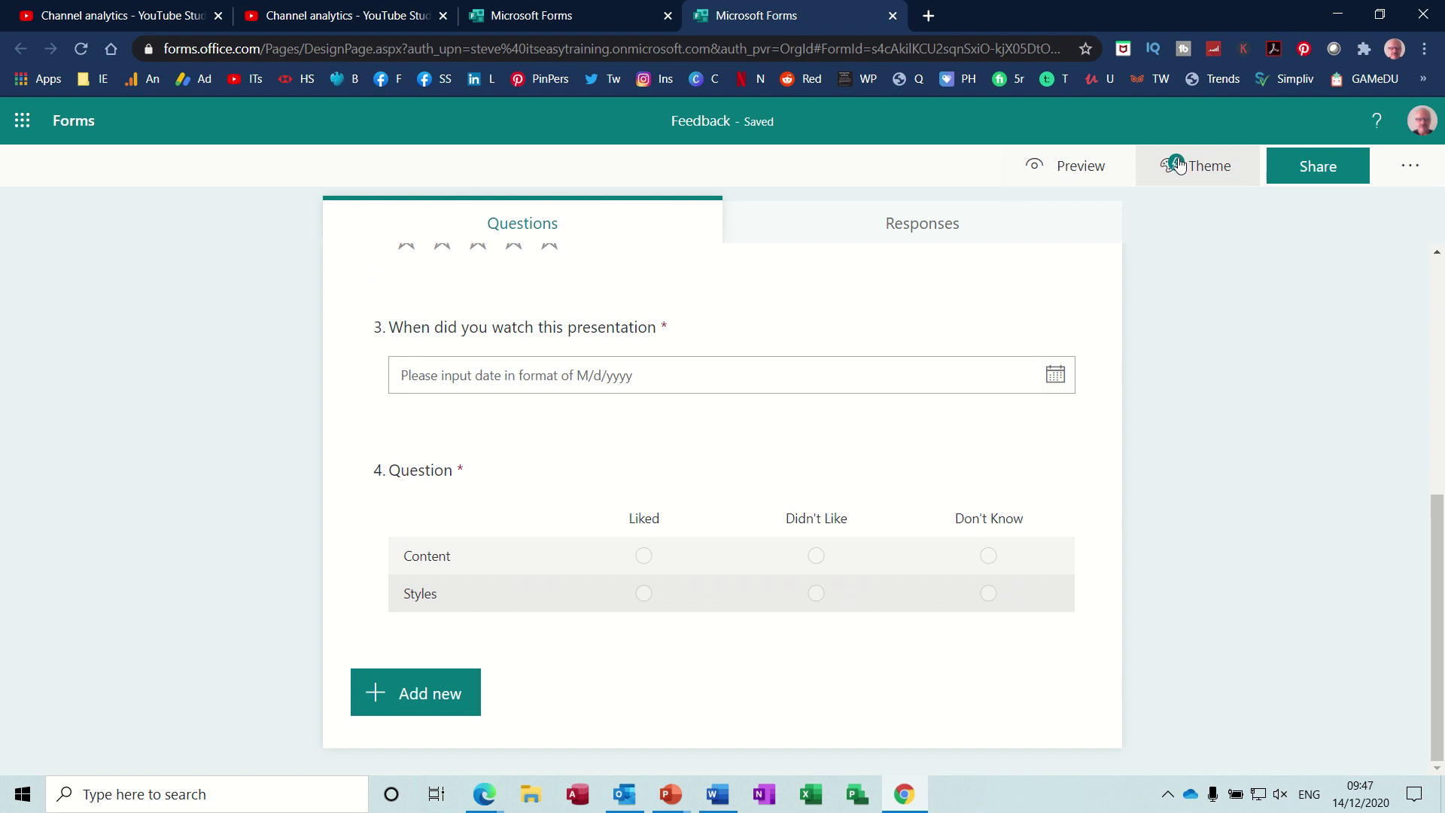
pyautogui.click(1201, 171)
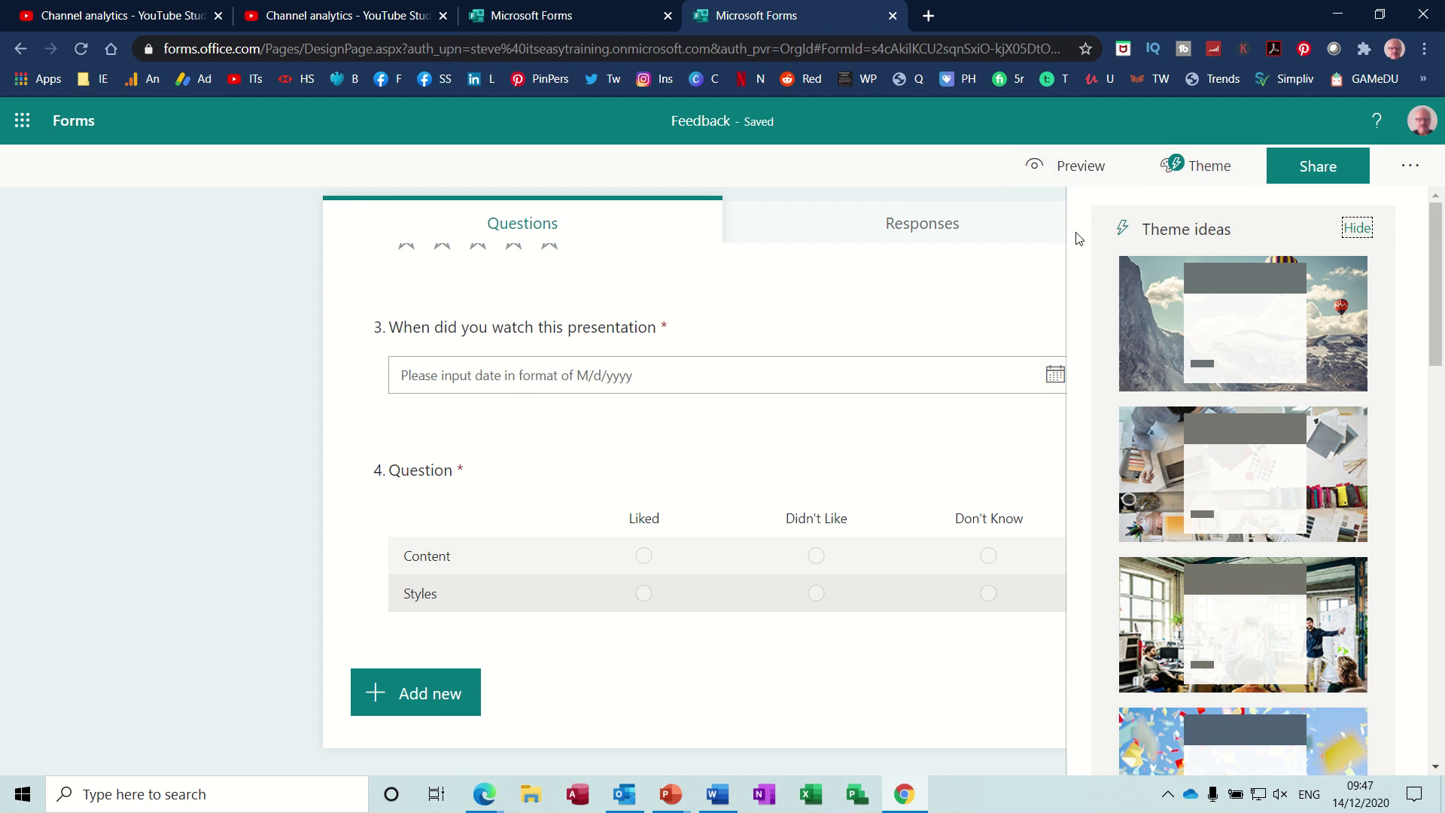
# - Change the Feedback form's sharing permission to 'Anyone can respond'
pyautogui.click(1329, 172)
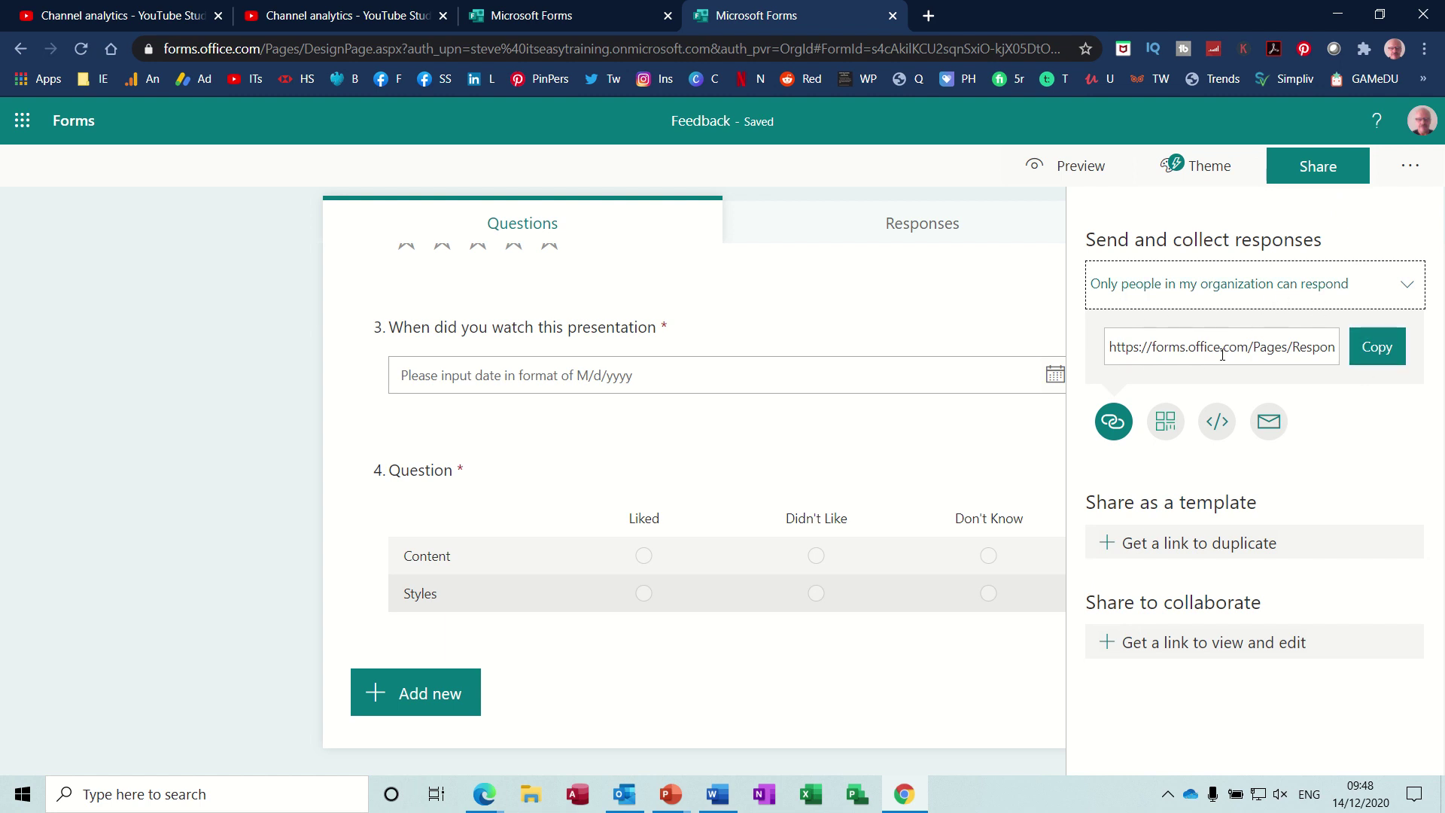
pyautogui.click(1411, 292)
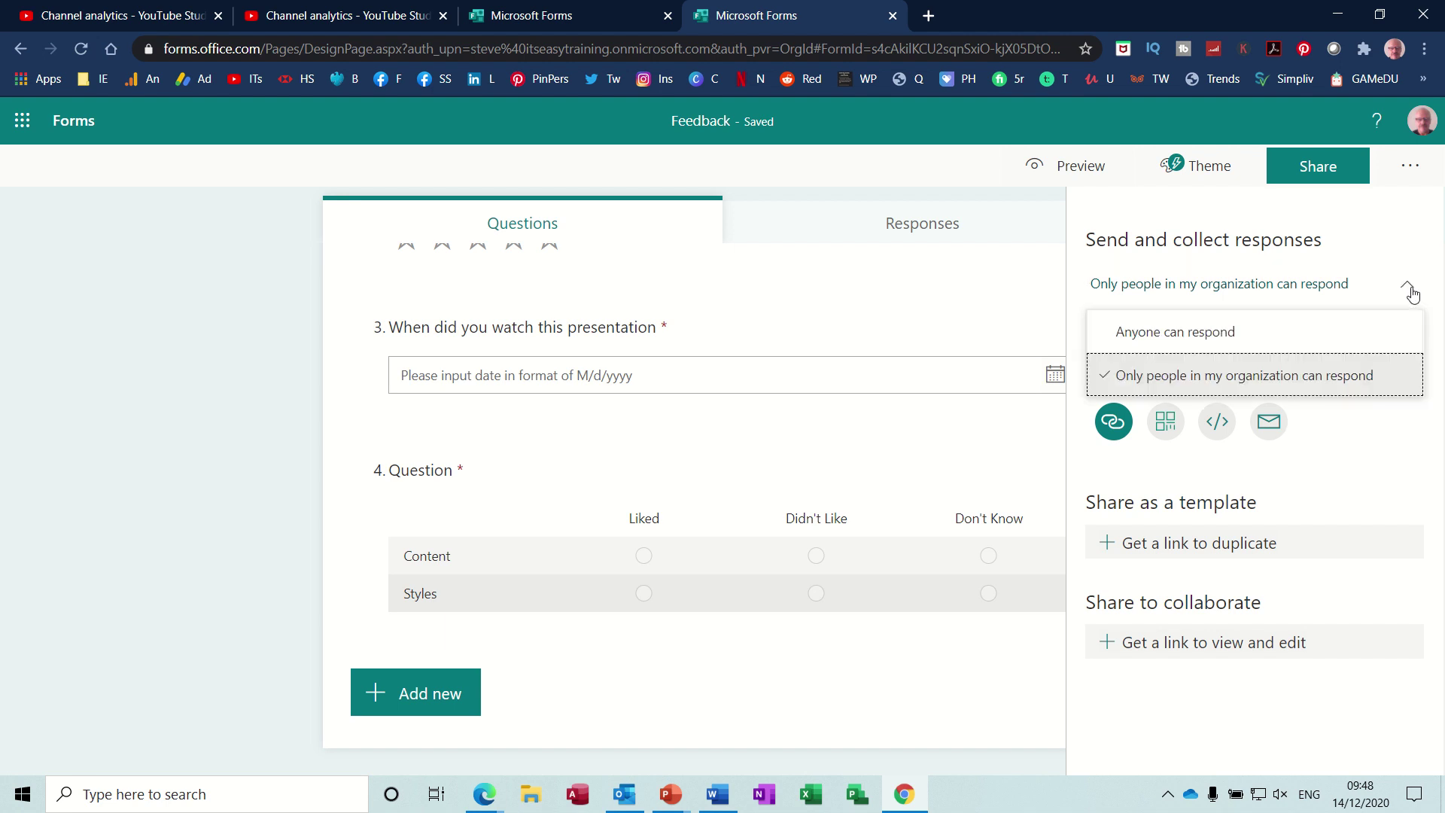
pyautogui.click(1178, 332)
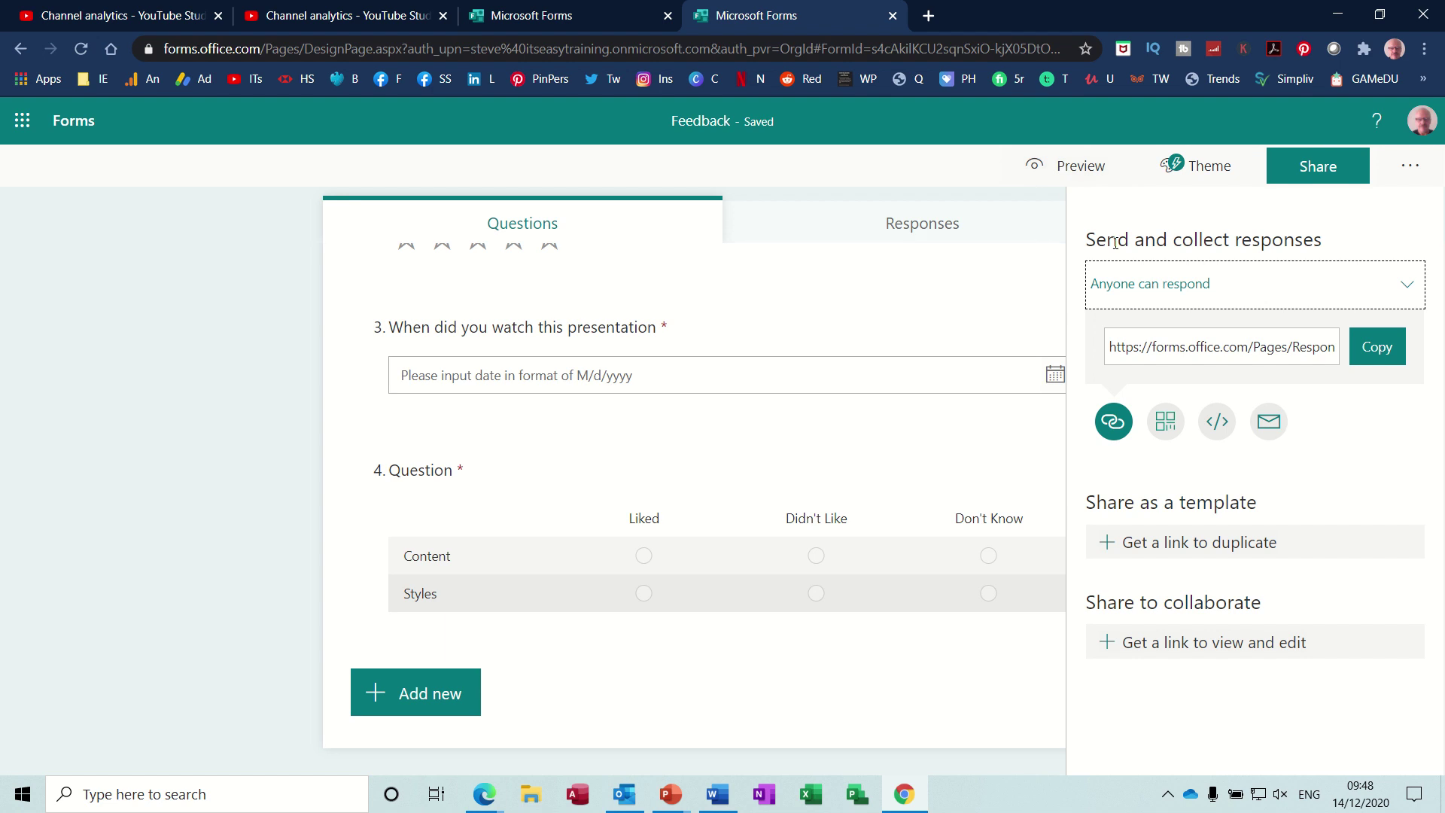
# - Switch back to the Presentation2 deck in PowerPoint
pyautogui.click(674, 800)
pyautogui.moveTo(694, 761)
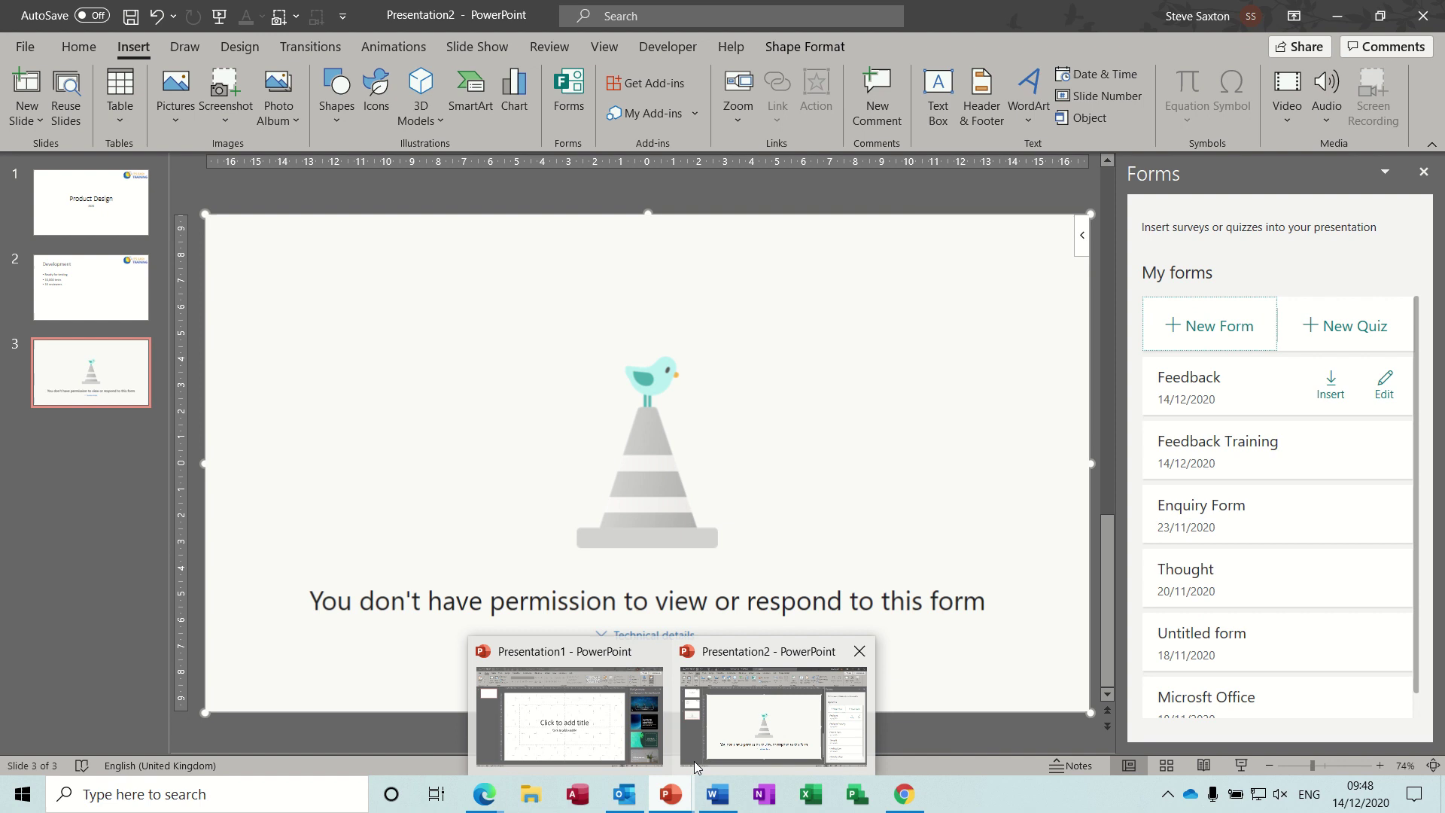
pyautogui.click(752, 730)
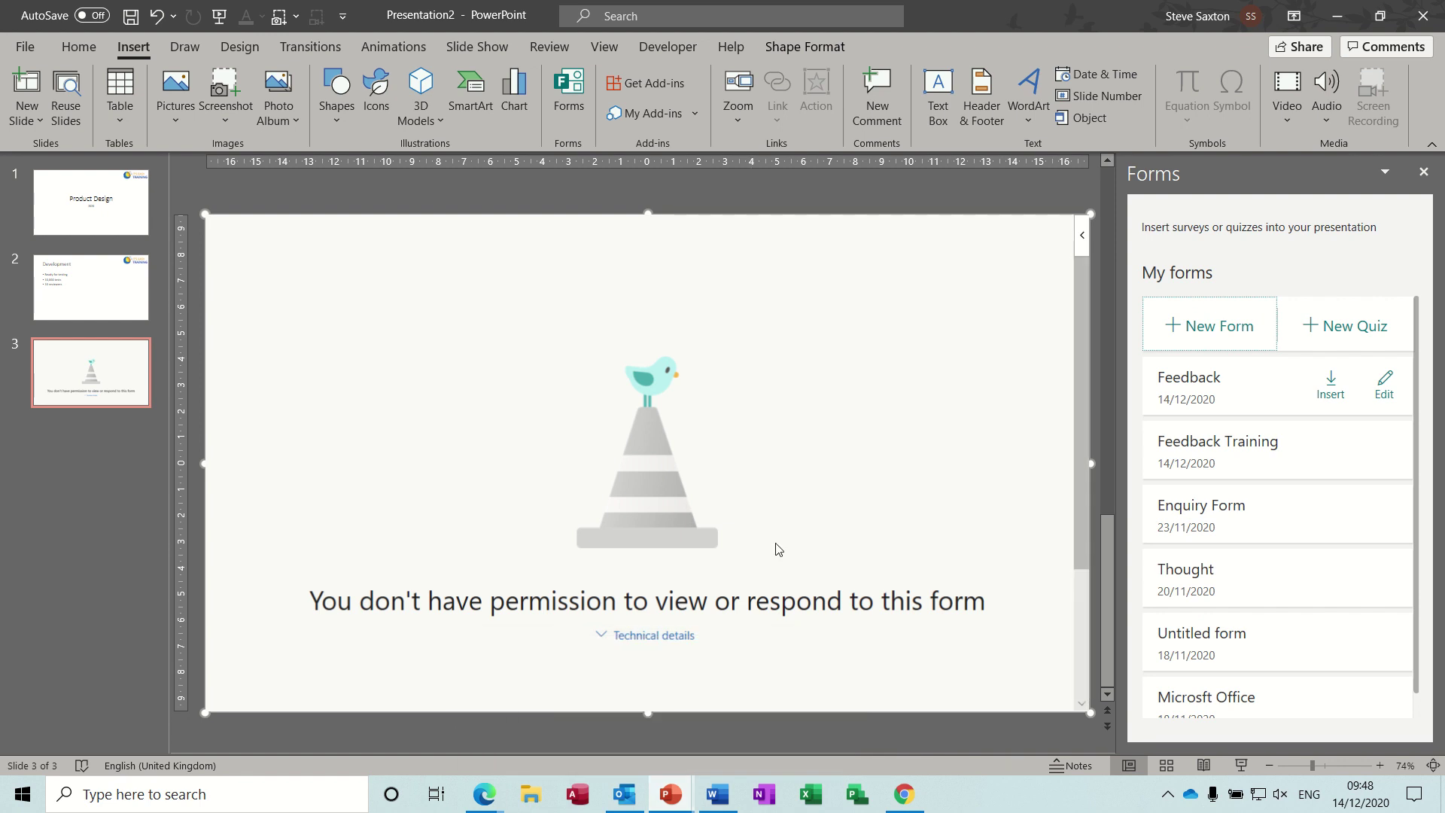
# - Delete slide 3 with the permission error and add a fresh blank slide
pyautogui.click(100, 372)
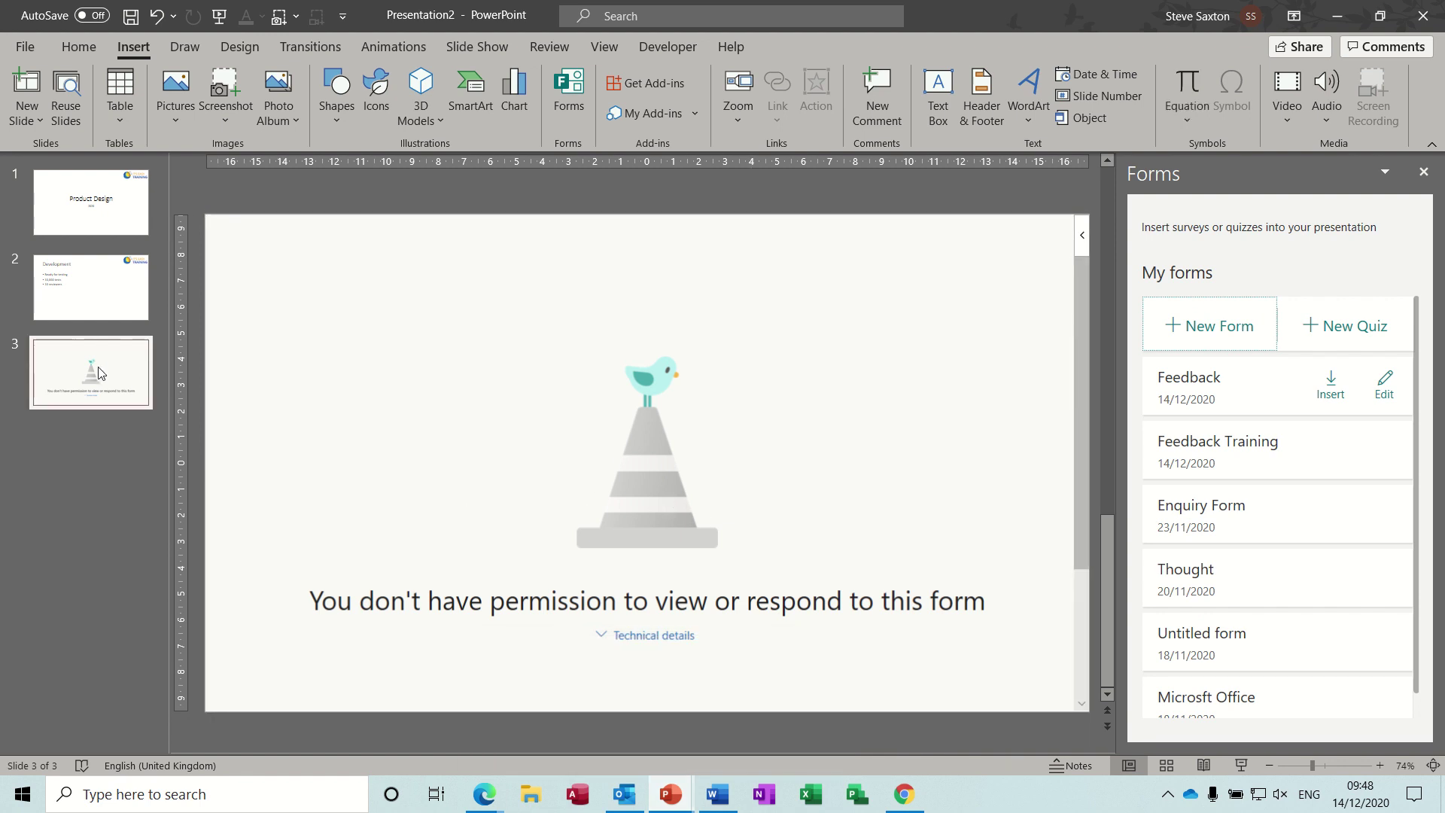
pyautogui.press('Delete')
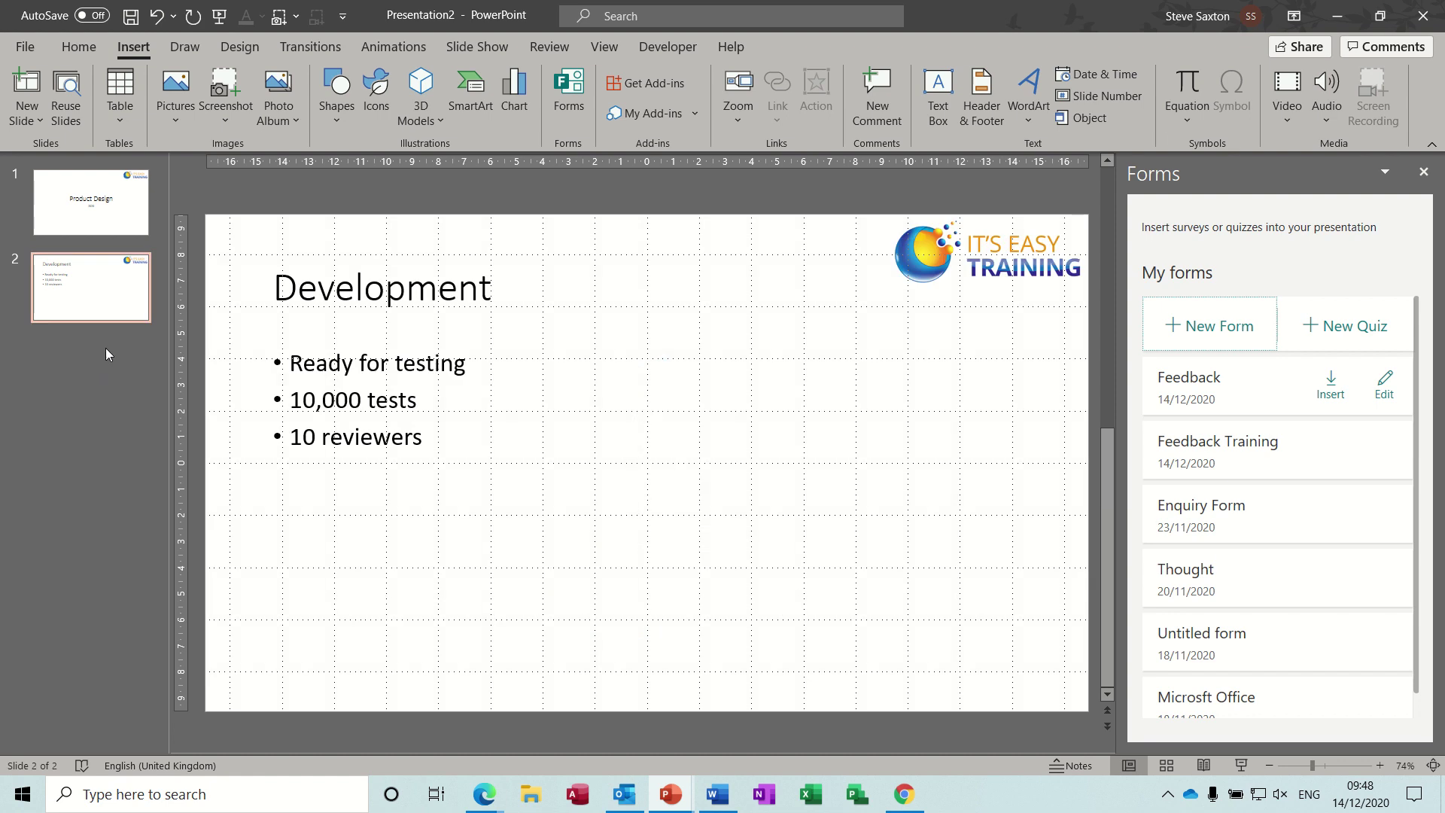
pyautogui.hotkey('ctrl', 'm')
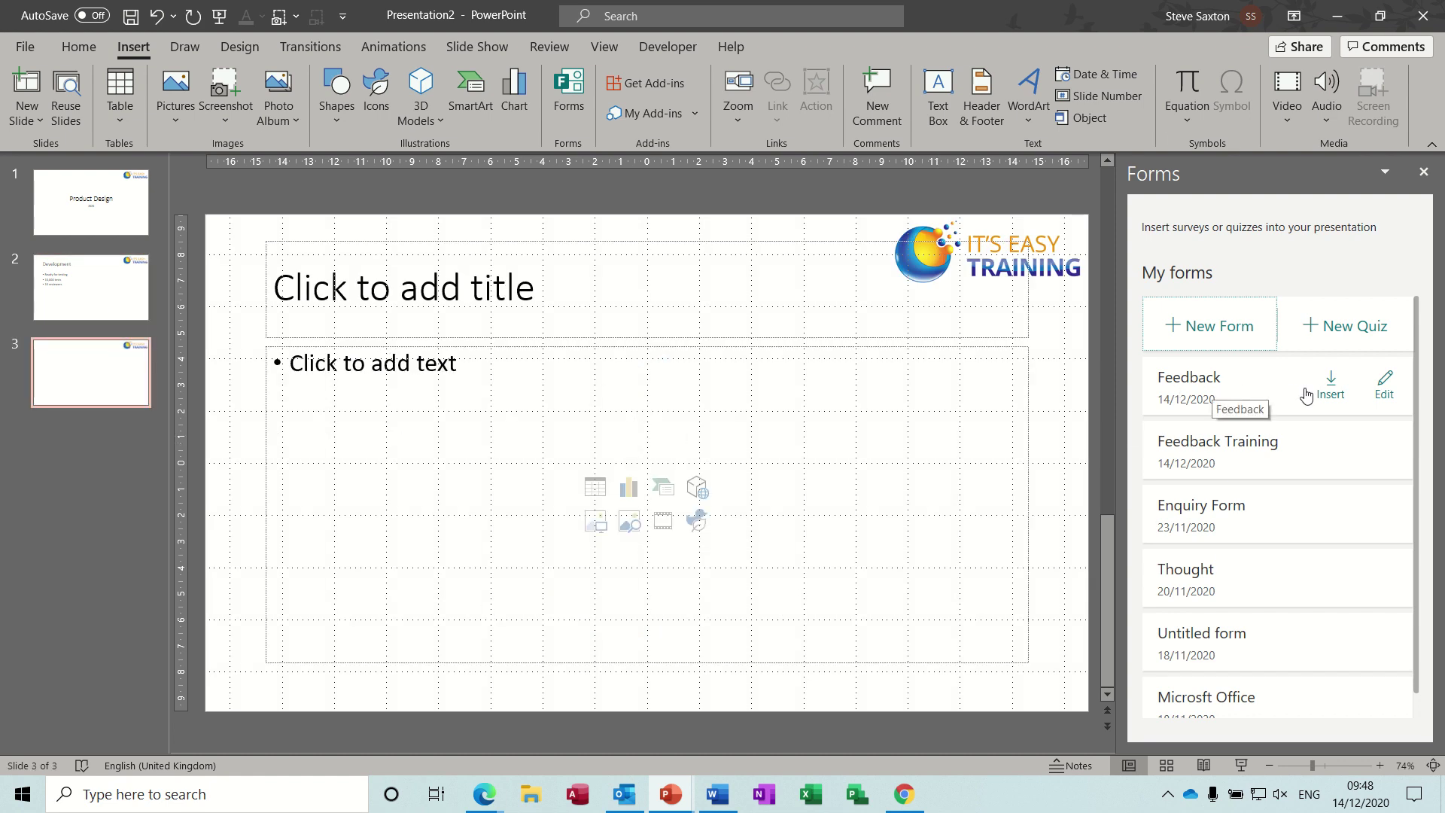
# - Insert the Feedback form onto slide 3 and scroll through its four questions
pyautogui.click(1331, 389)
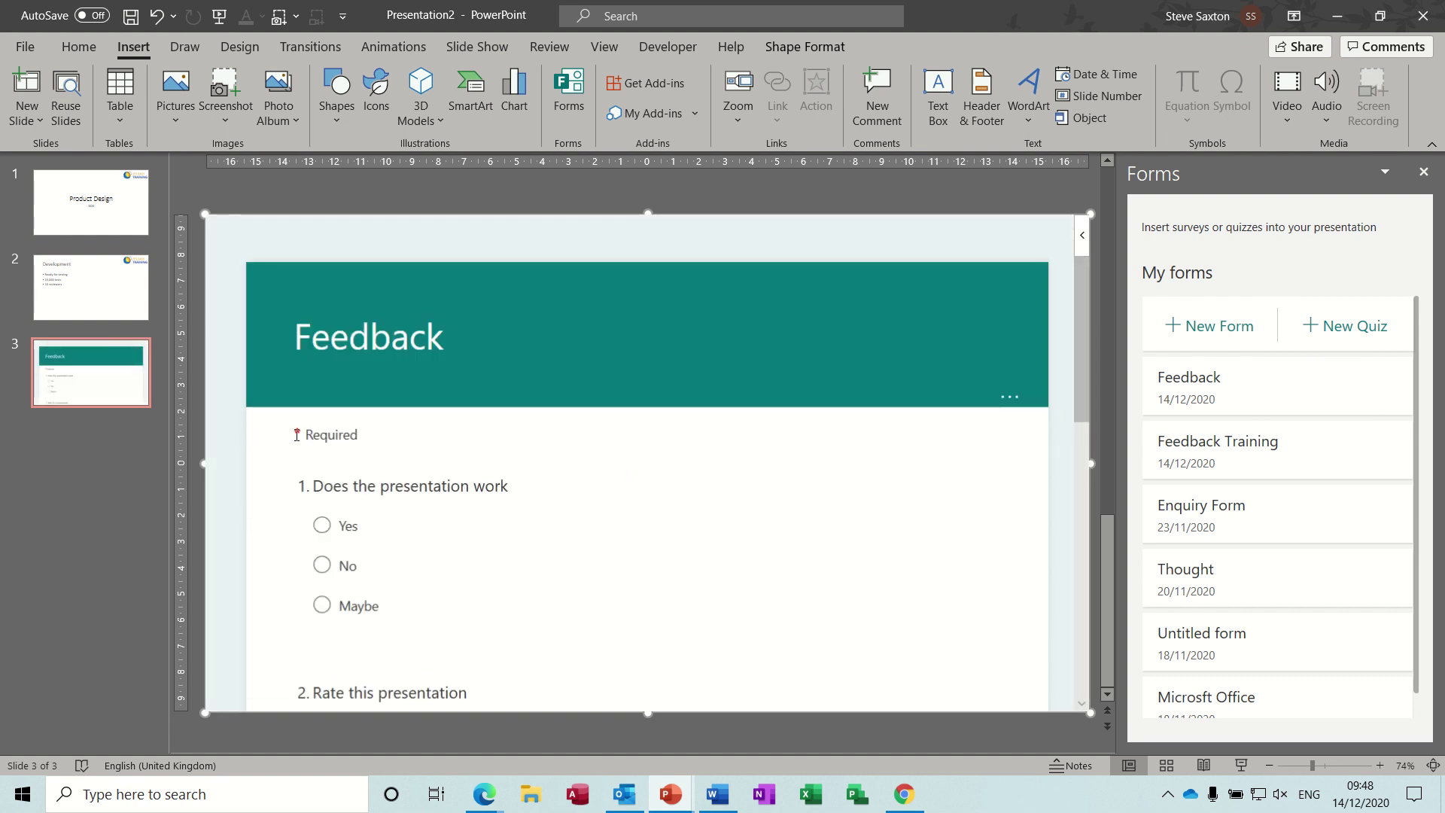
pyautogui.moveTo(1085, 321); pyautogui.dragTo(1099, 572)
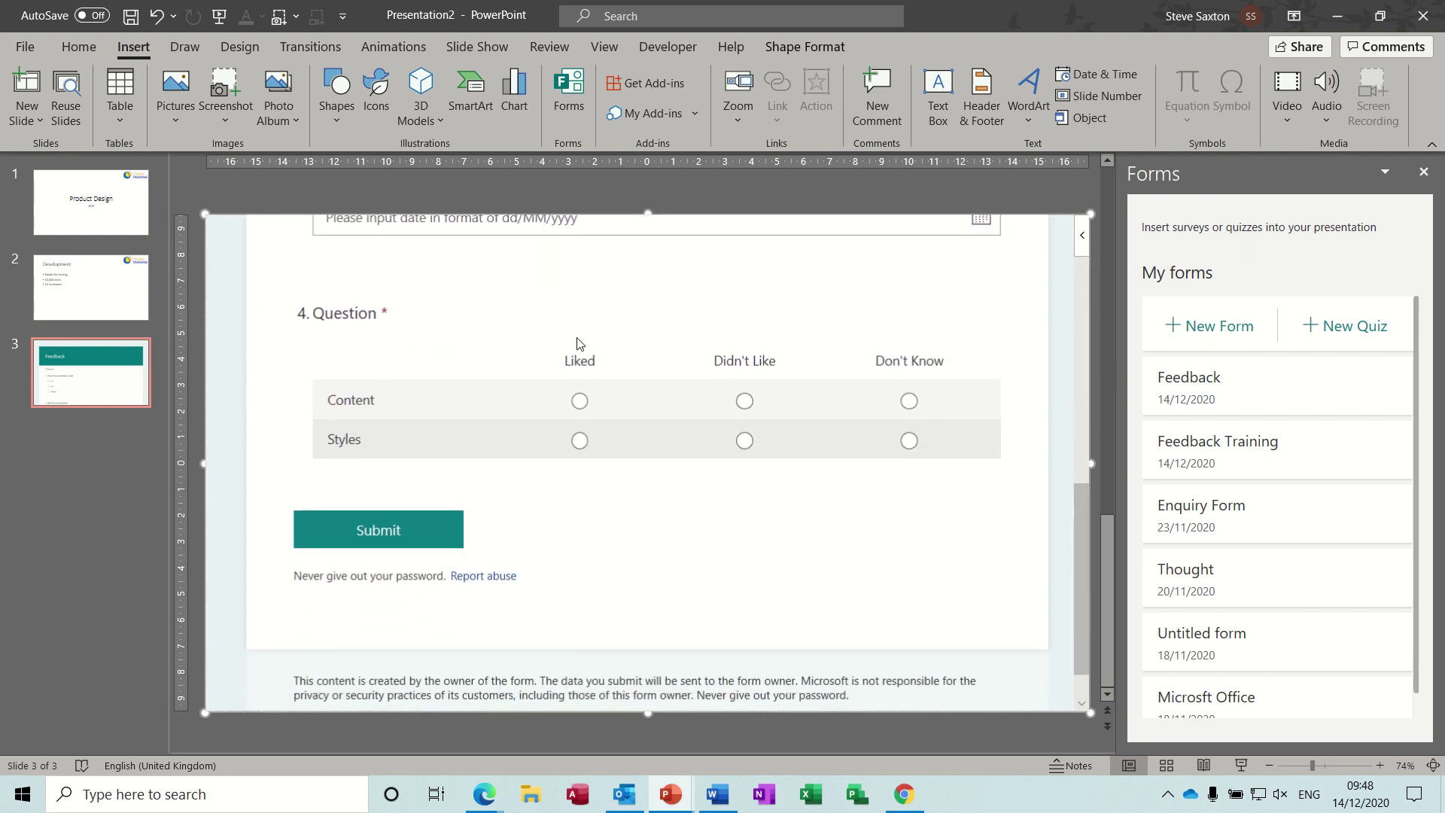
pyautogui.scroll(10, 1061, 542)
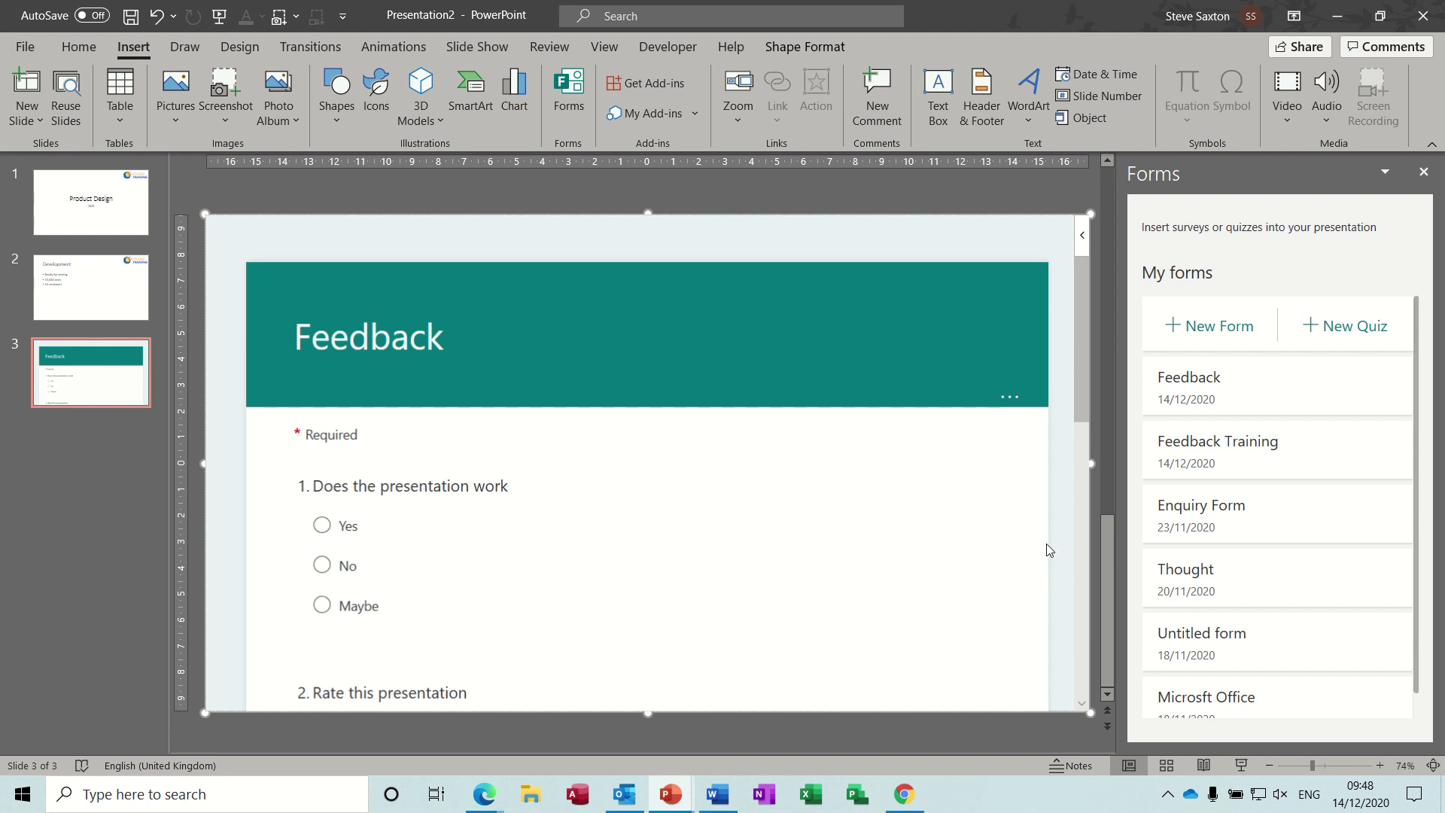
# - Start the slide show and answer Yes with a five-star rating on the Feedback form
pyautogui.click(1240, 766)
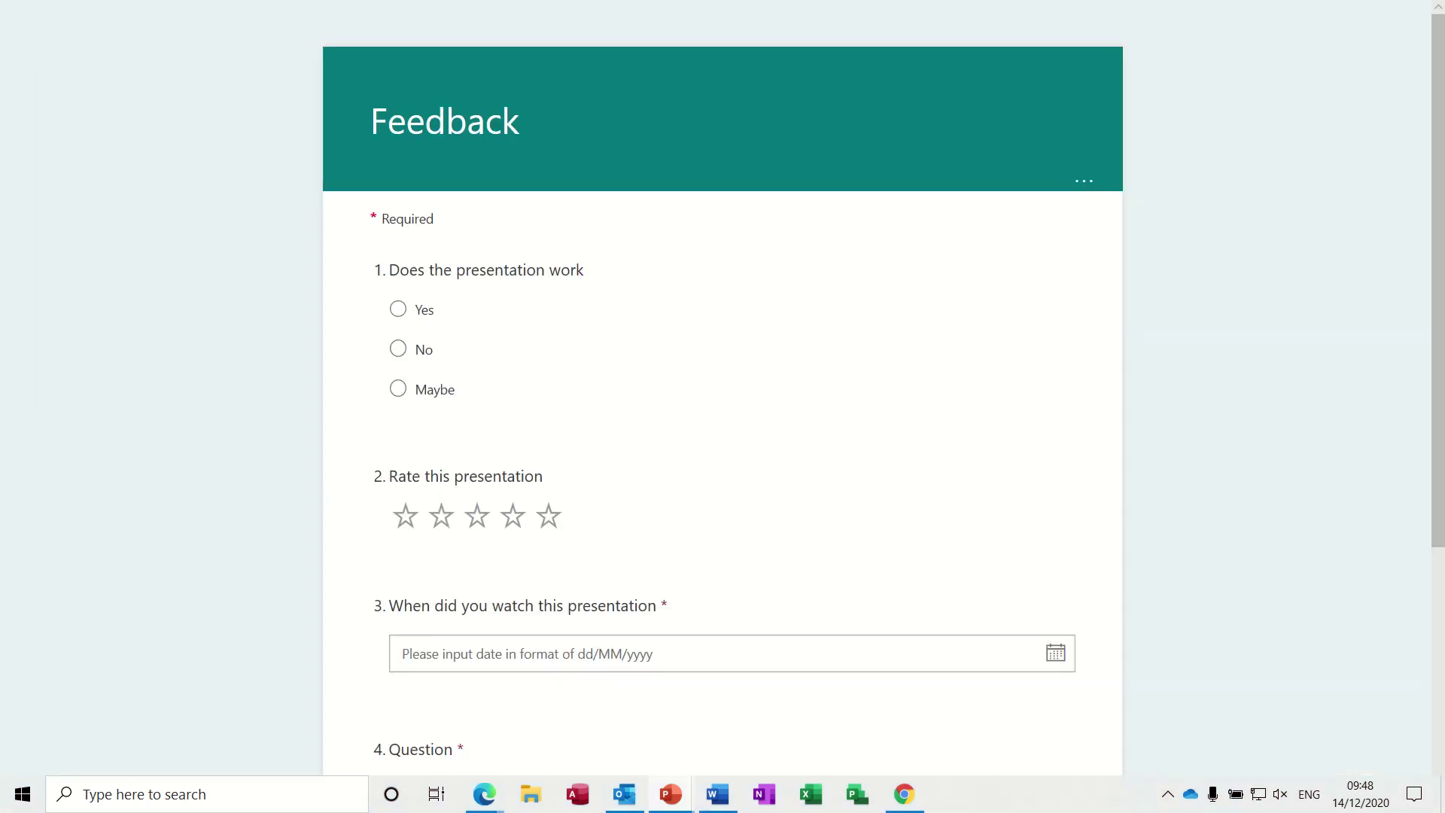
pyautogui.click(401, 312)
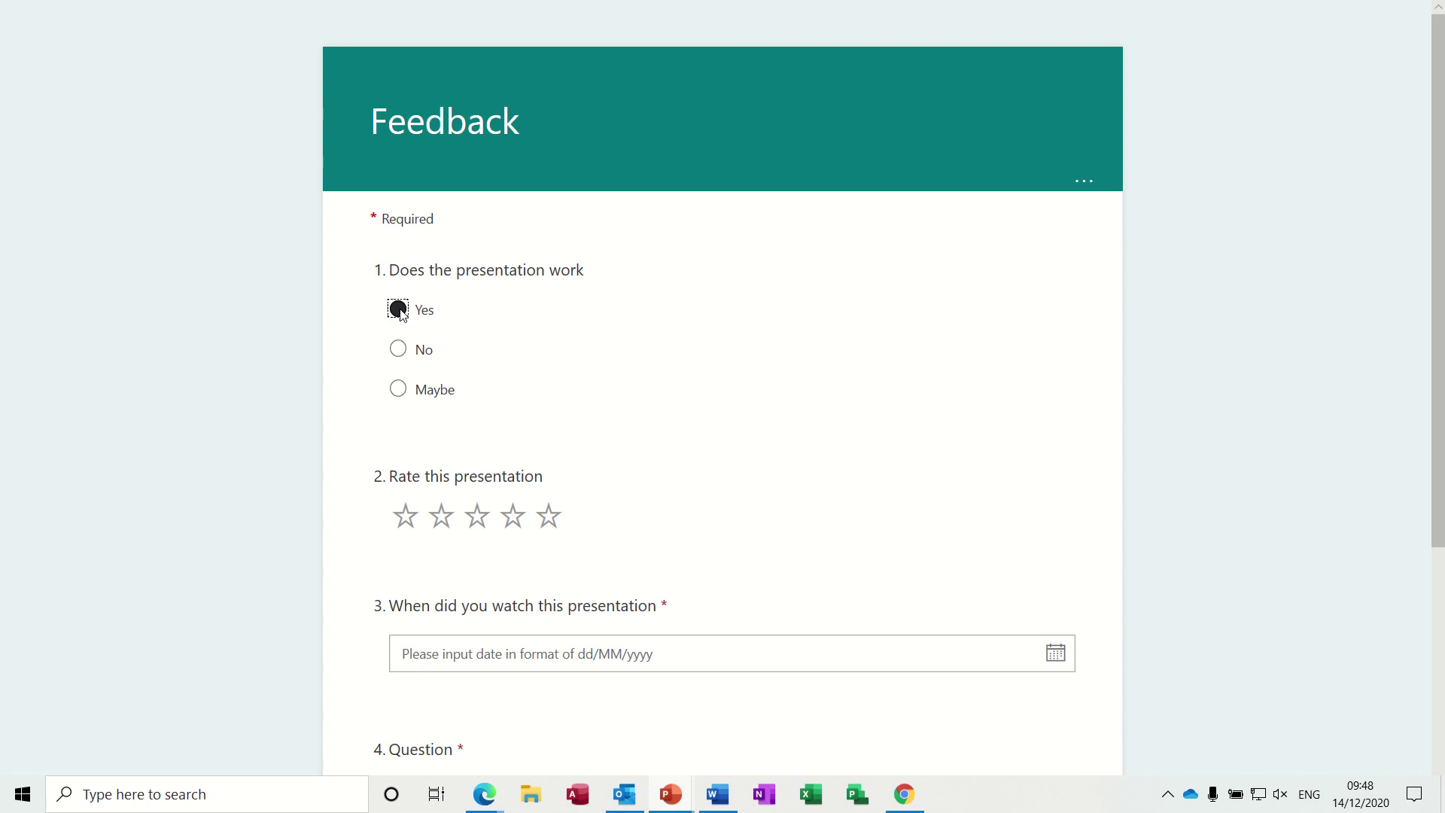
pyautogui.click(544, 519)
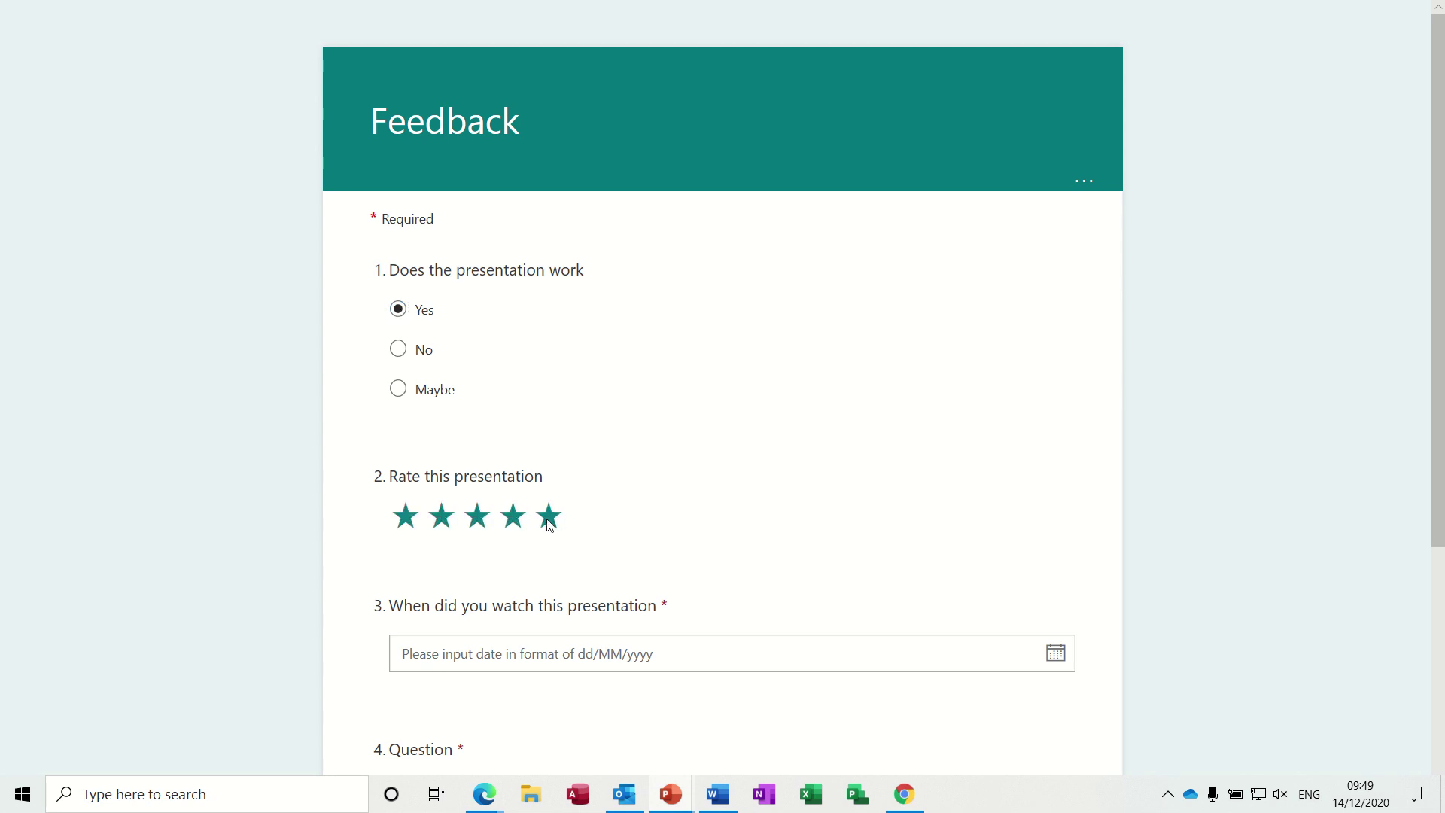
# - Set the viewing date to 14/12/2020, mark Content and Styles as Liked, and submit
pyautogui.click(1056, 655)
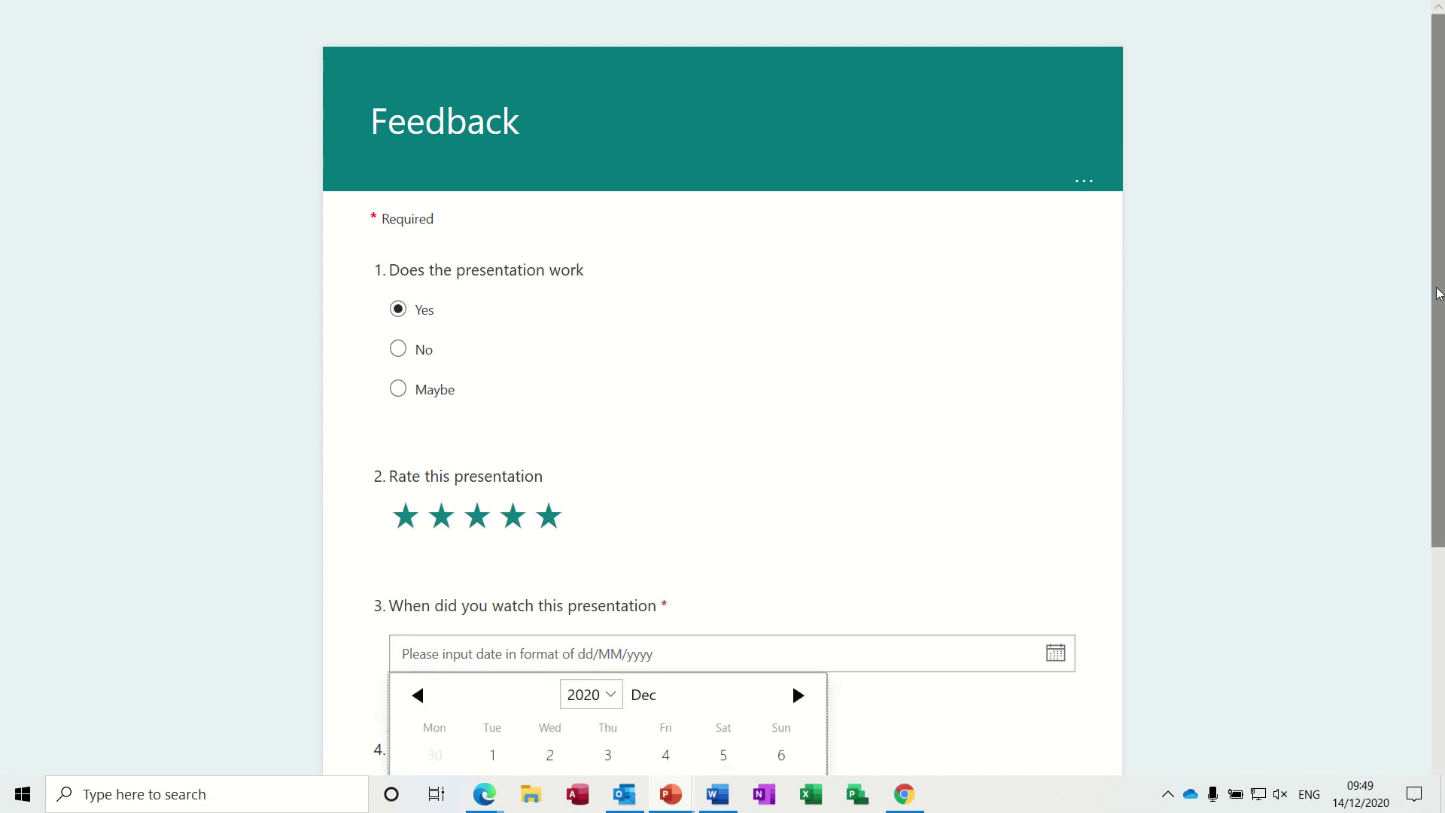
pyautogui.scroll(-4, 1439, 293)
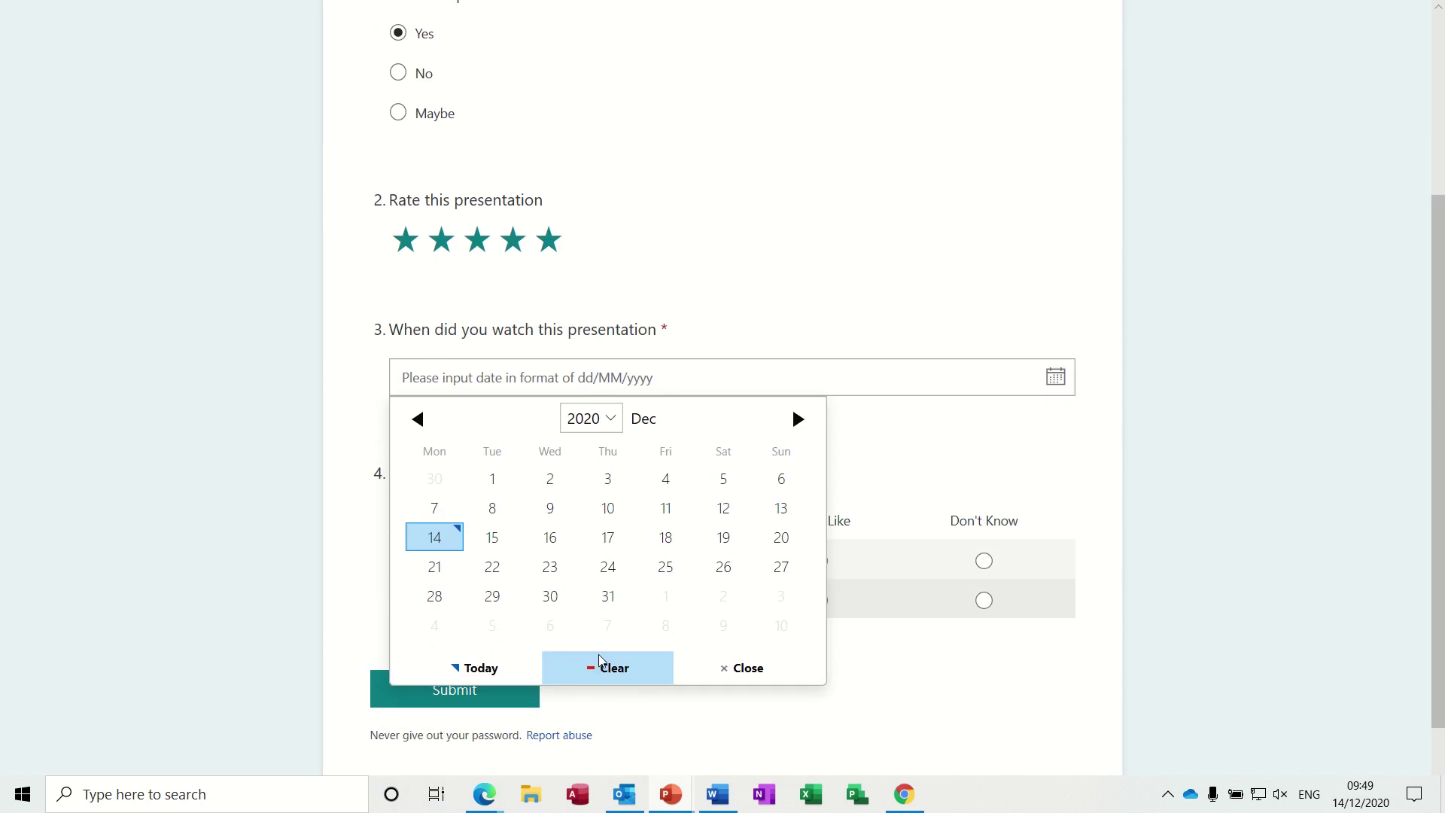
pyautogui.click(437, 538)
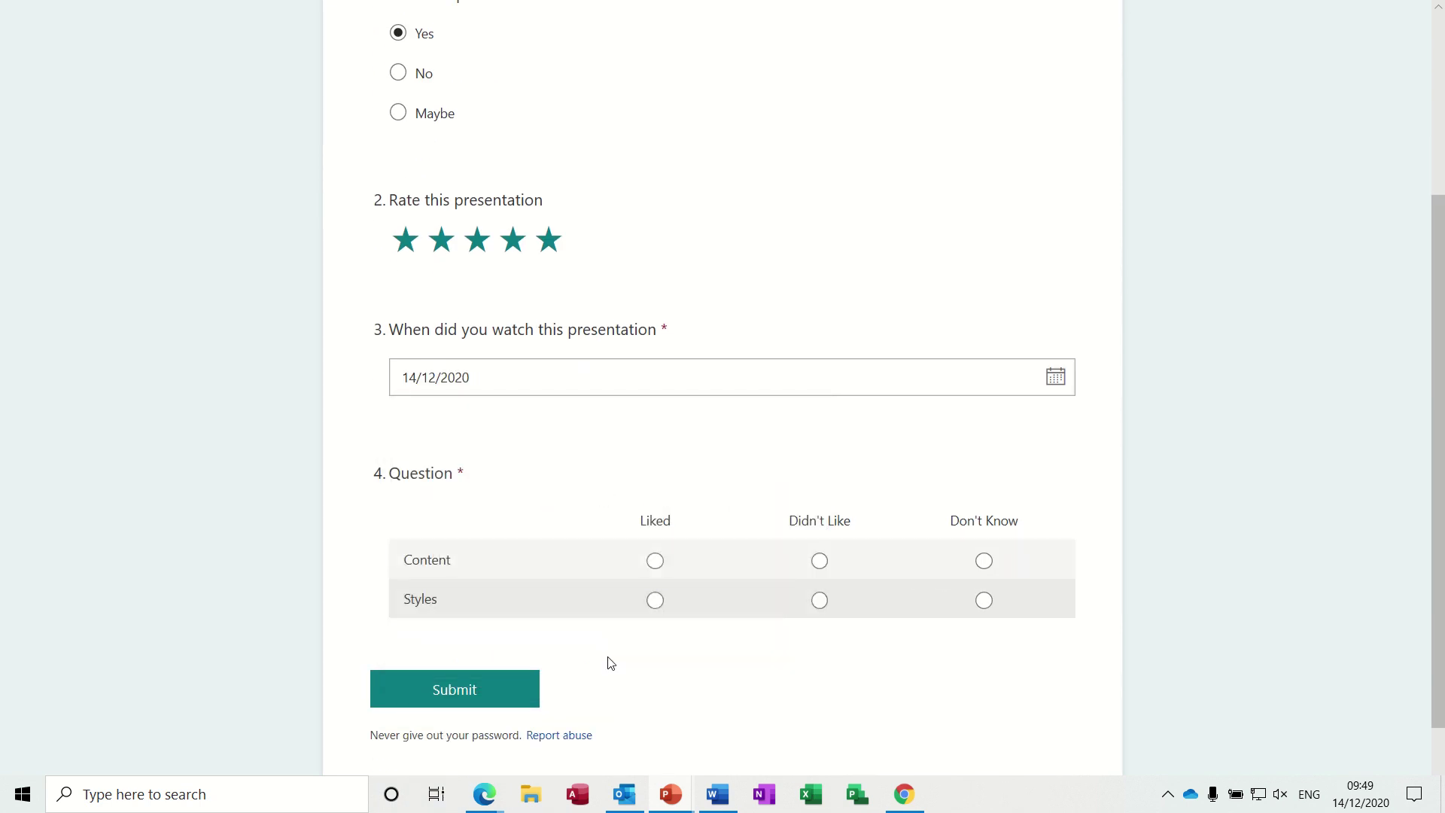
pyautogui.click(656, 563)
pyautogui.click(655, 602)
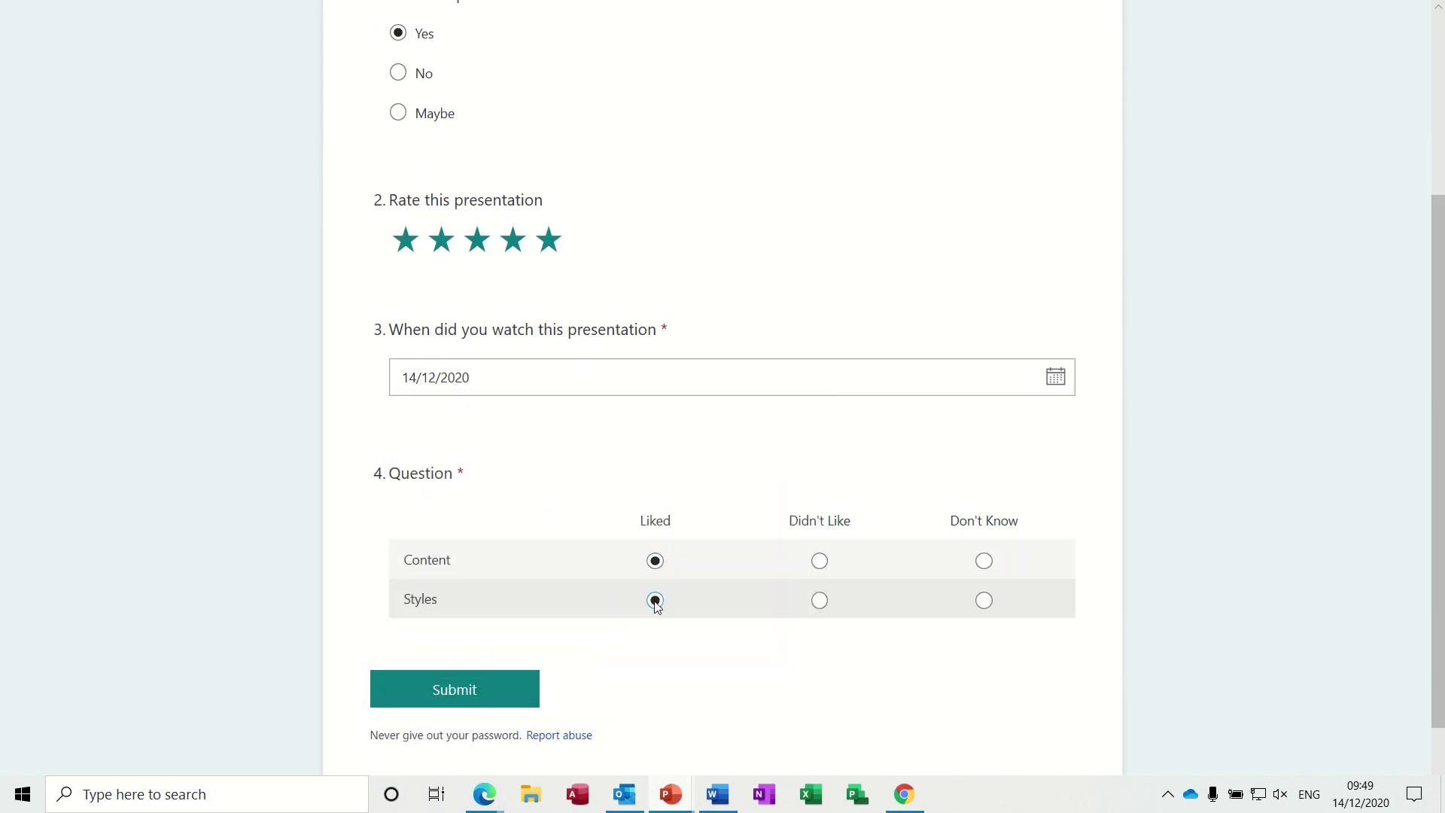
pyautogui.click(449, 691)
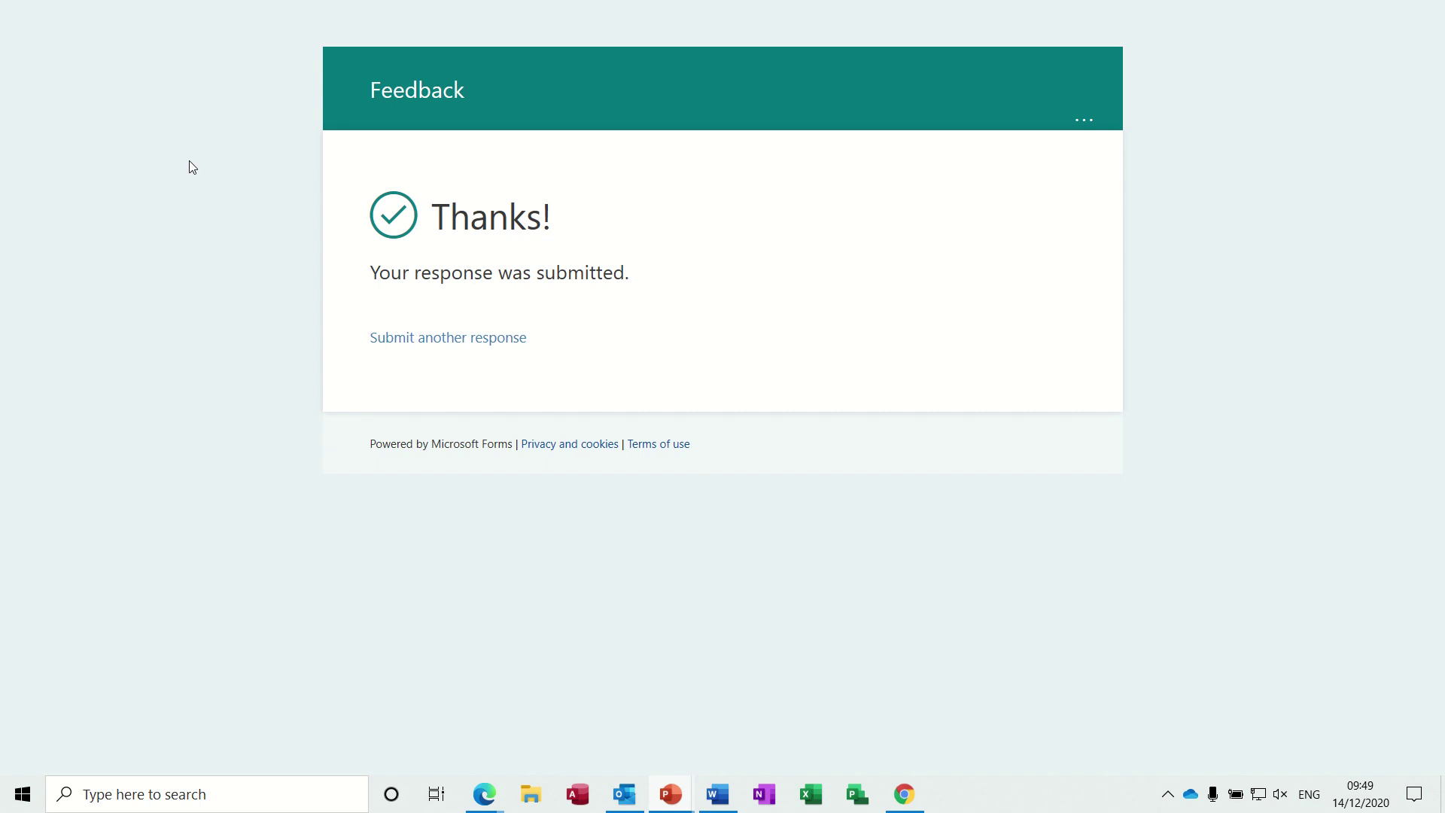
# - End the slide show and review the Feedback form's responses summary in Chrome, showing 1 response
pyautogui.press('Escape')
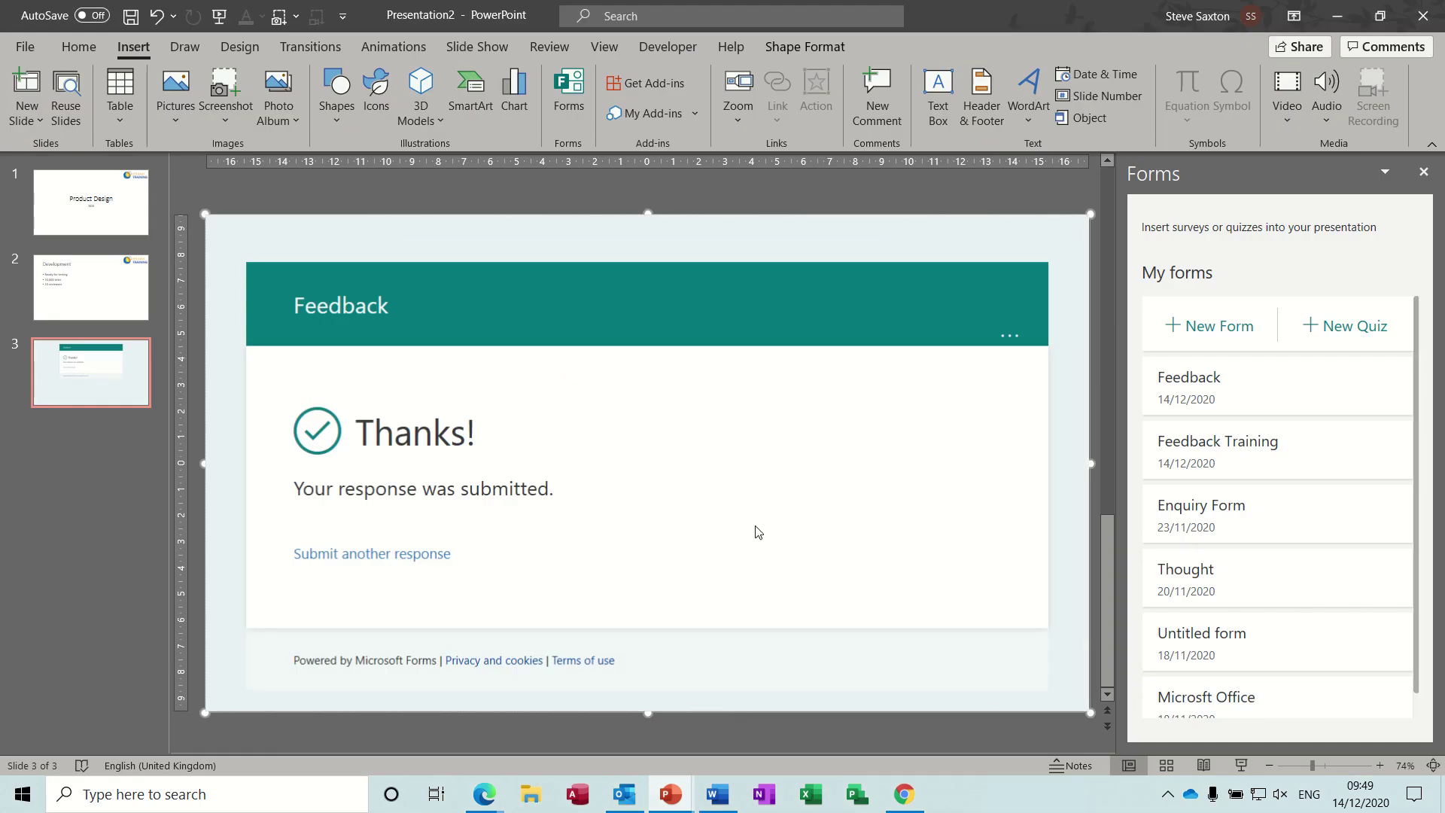
pyautogui.click(901, 796)
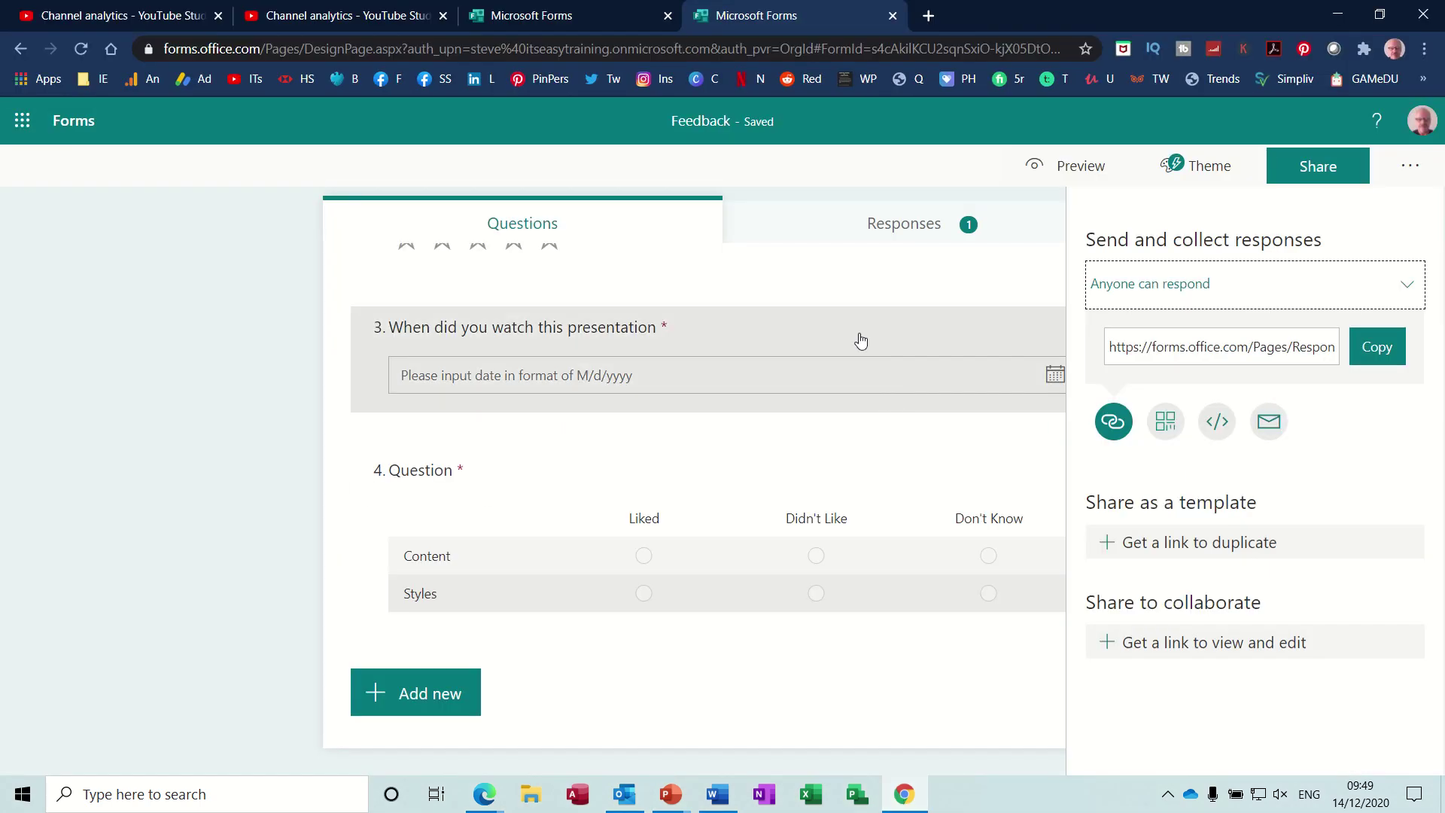
pyautogui.click(885, 228)
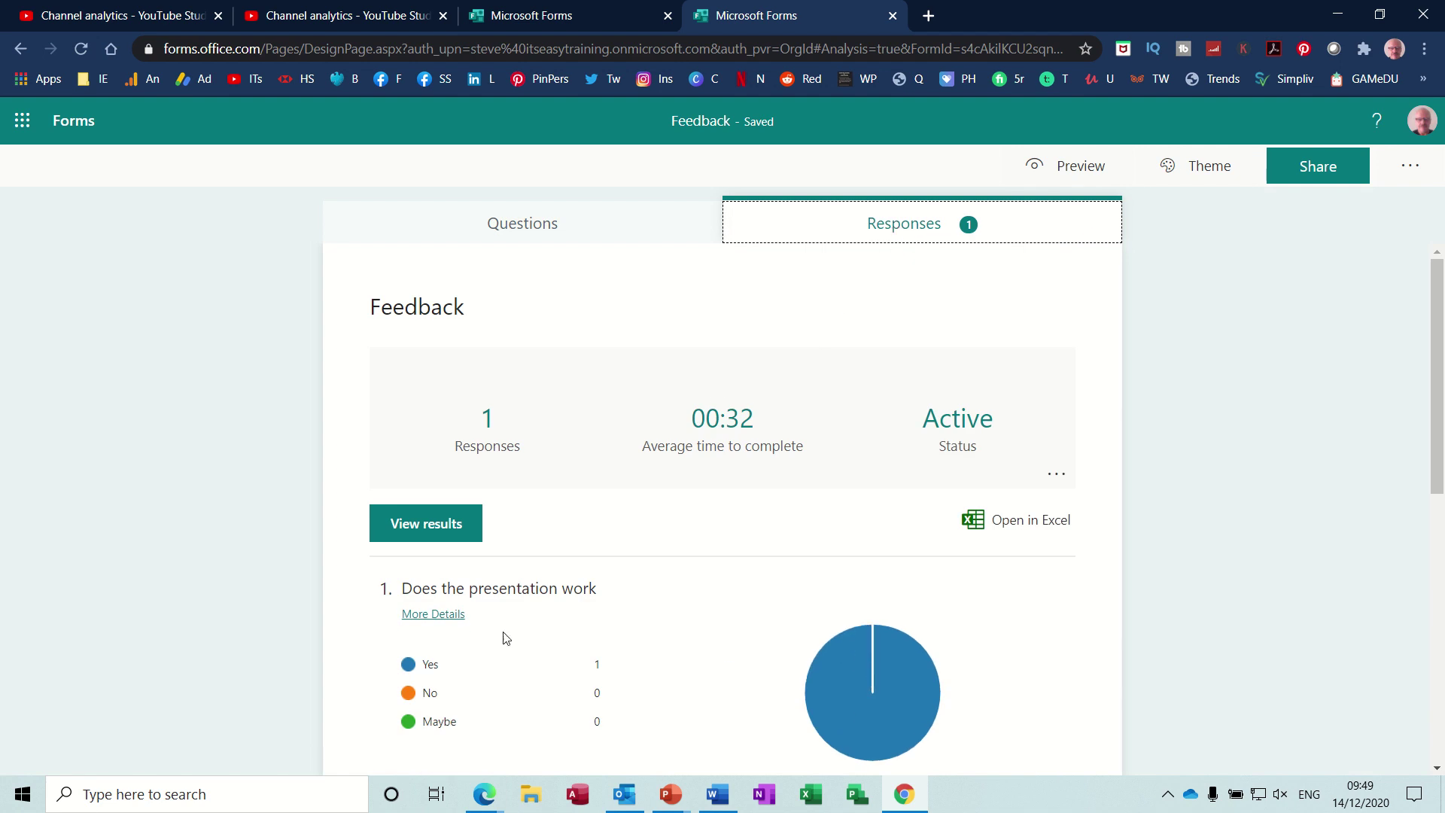
pyautogui.moveTo(1430, 258); pyautogui.dragTo(1438, 372)
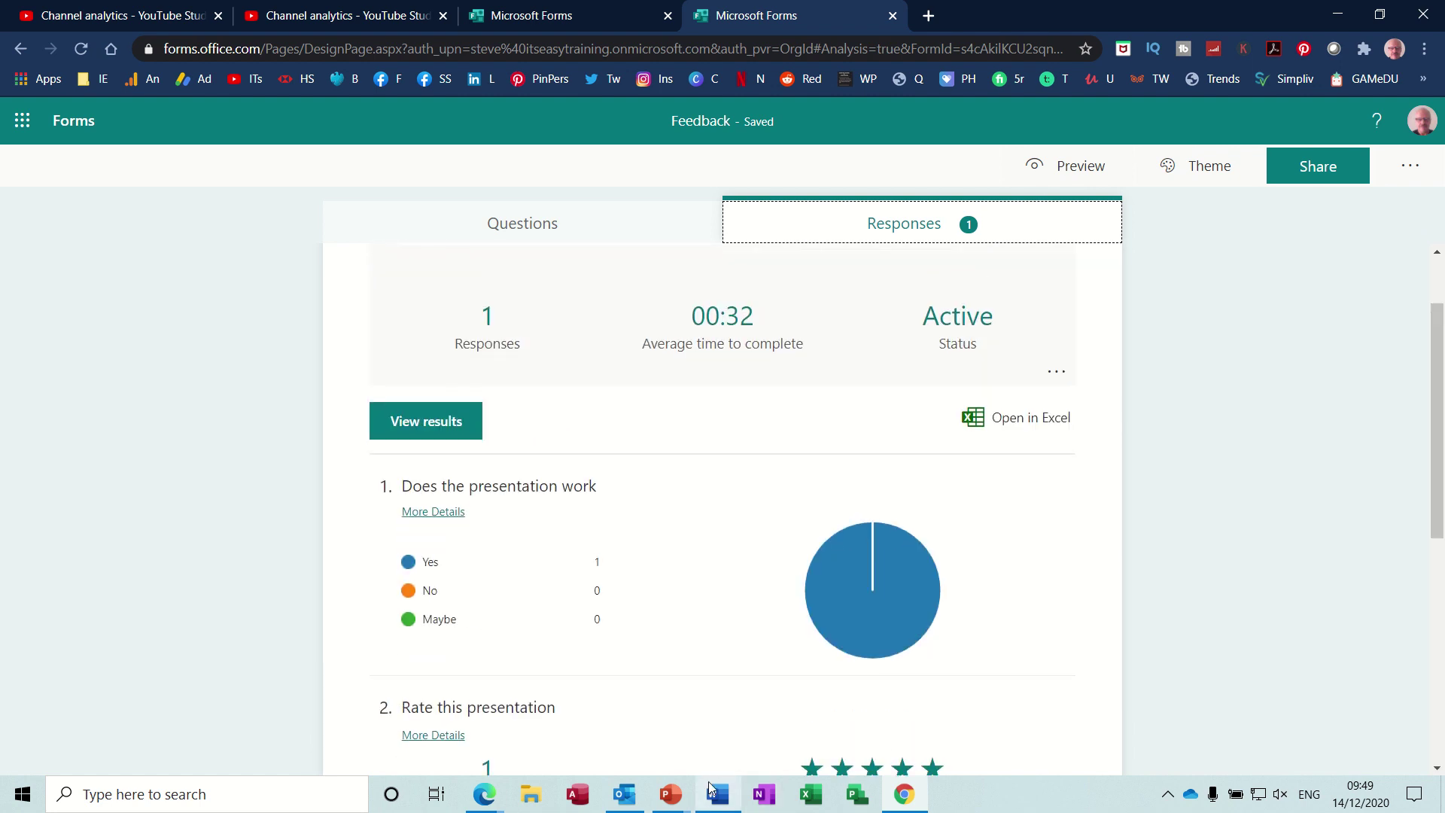
# - Bring the Presentation2 deck back to the front
pyautogui.moveTo(671, 794)
pyautogui.click(732, 717)
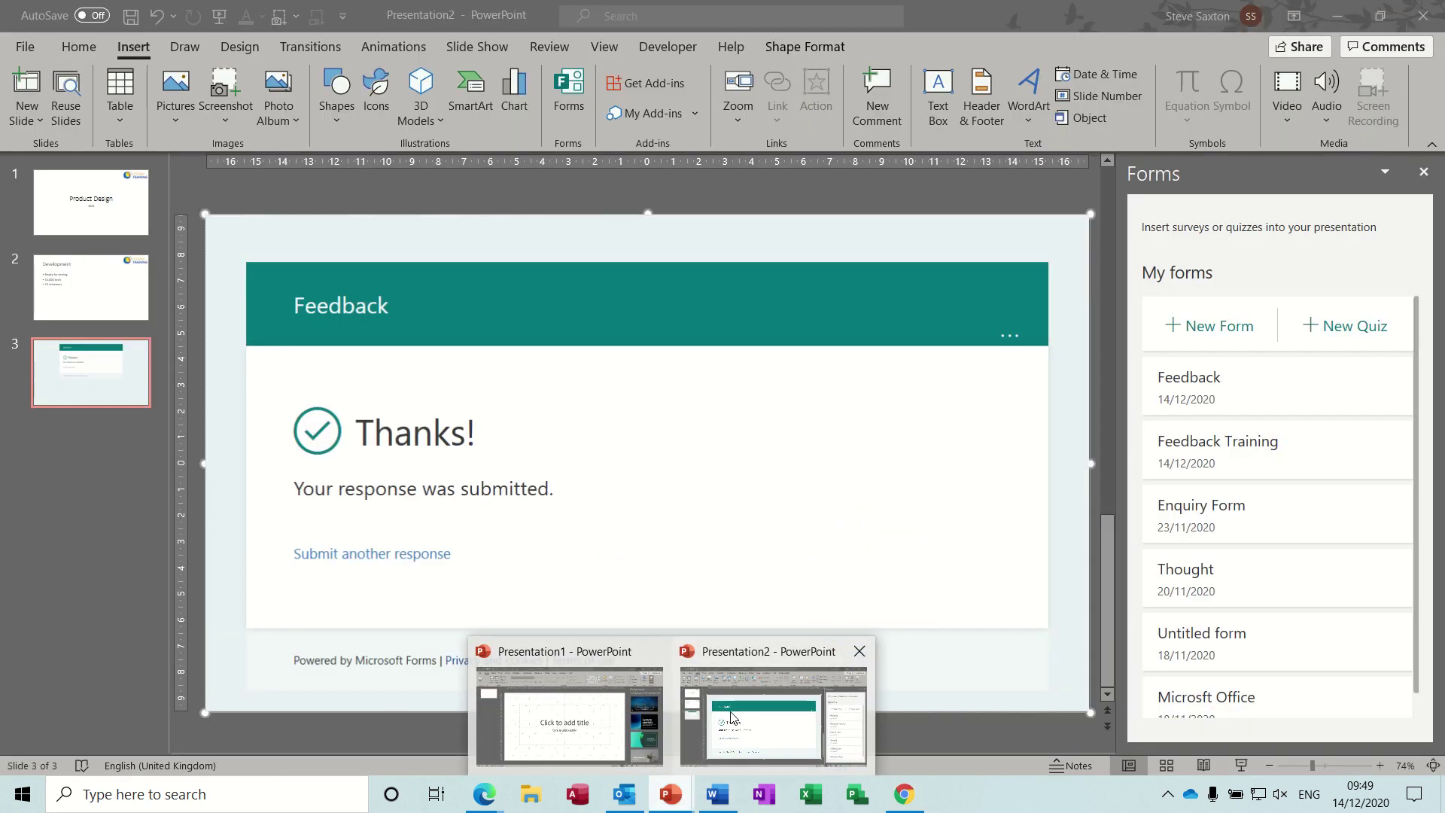